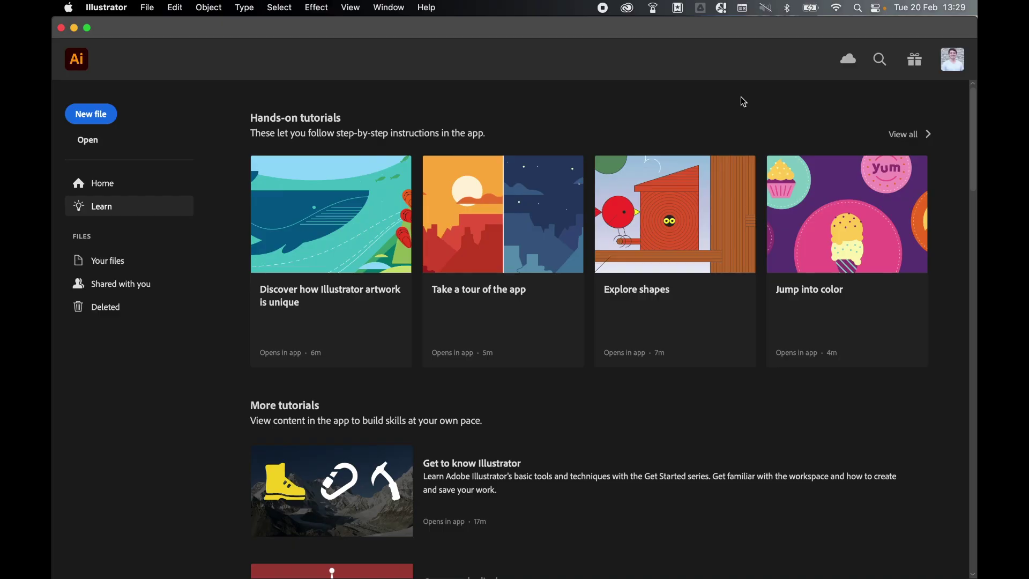
Create a new blank Letter-size print document (215.9 × 279.4 mm, CMYK)
click(146, 7)
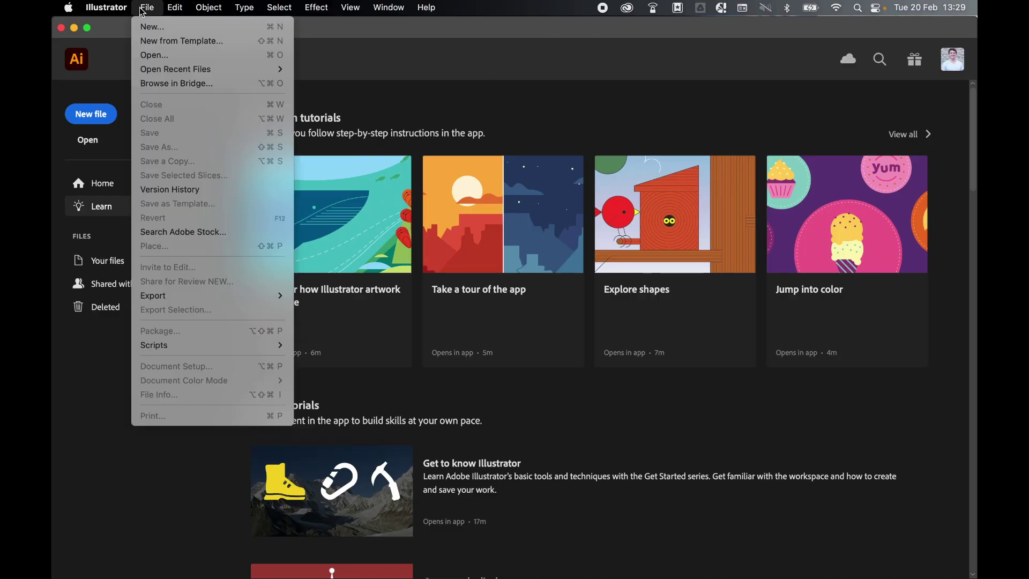
click(143, 31)
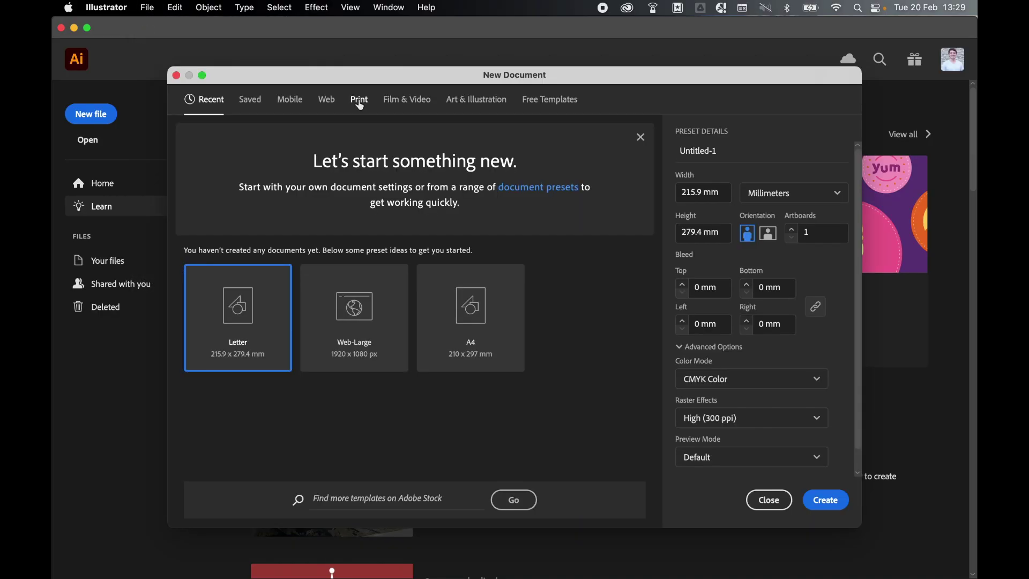
click(360, 103)
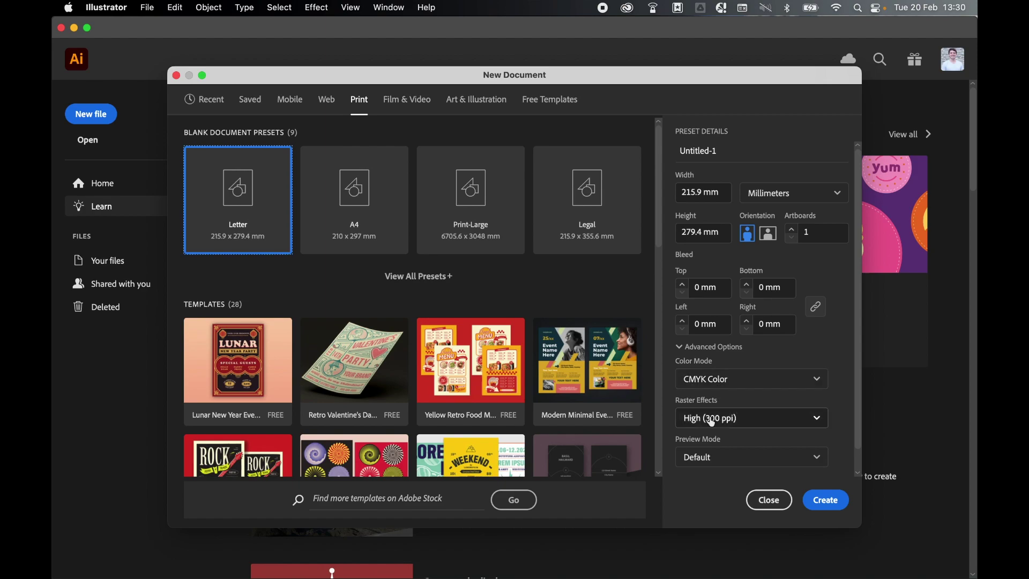
click(824, 498)
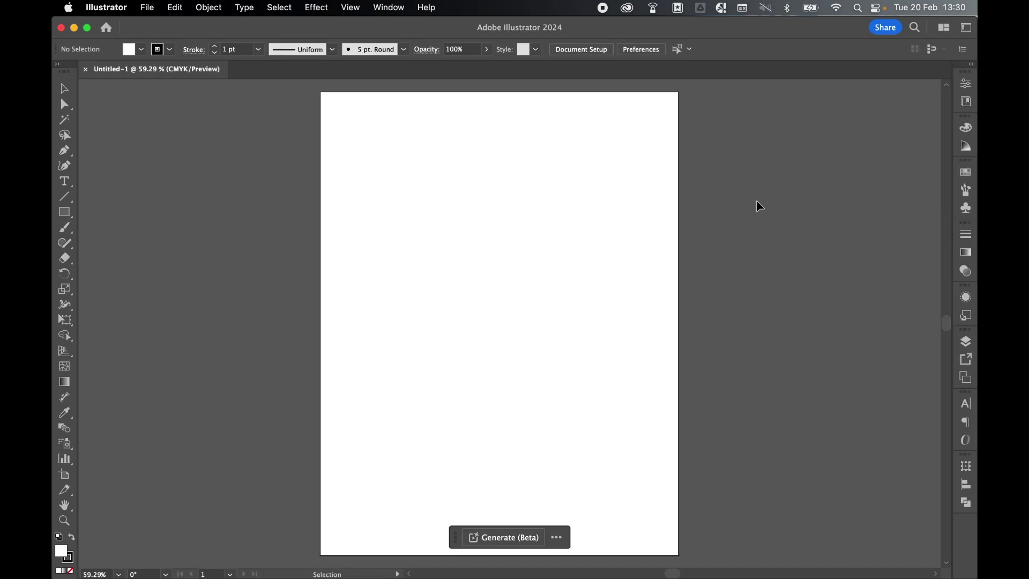
Save the blank document to the computer as dailyjournal.ai, accepting the default Illustrator options
click(147, 8)
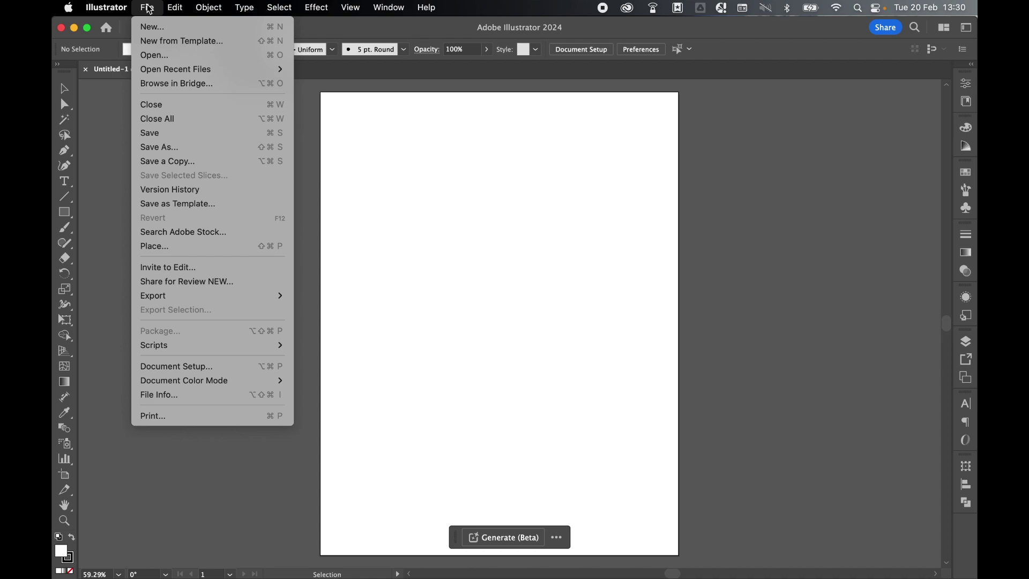
click(154, 136)
click(570, 432)
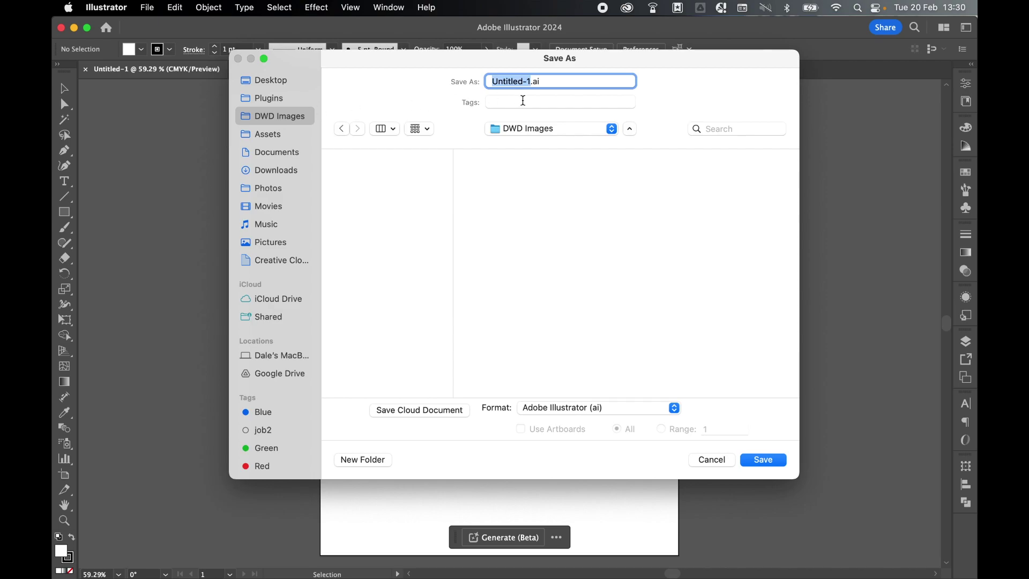
text(dailyjournal)
click(763, 460)
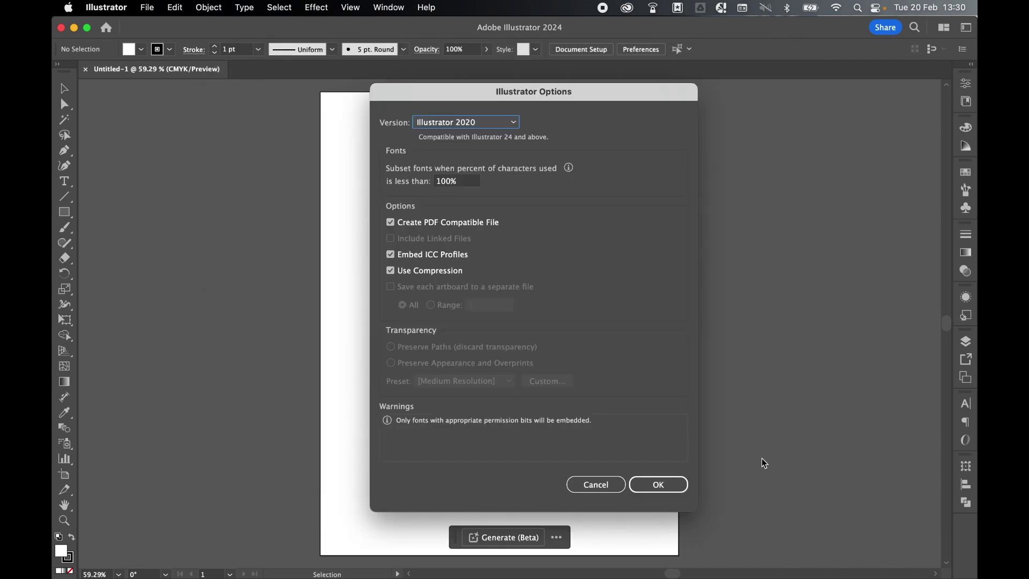
click(658, 484)
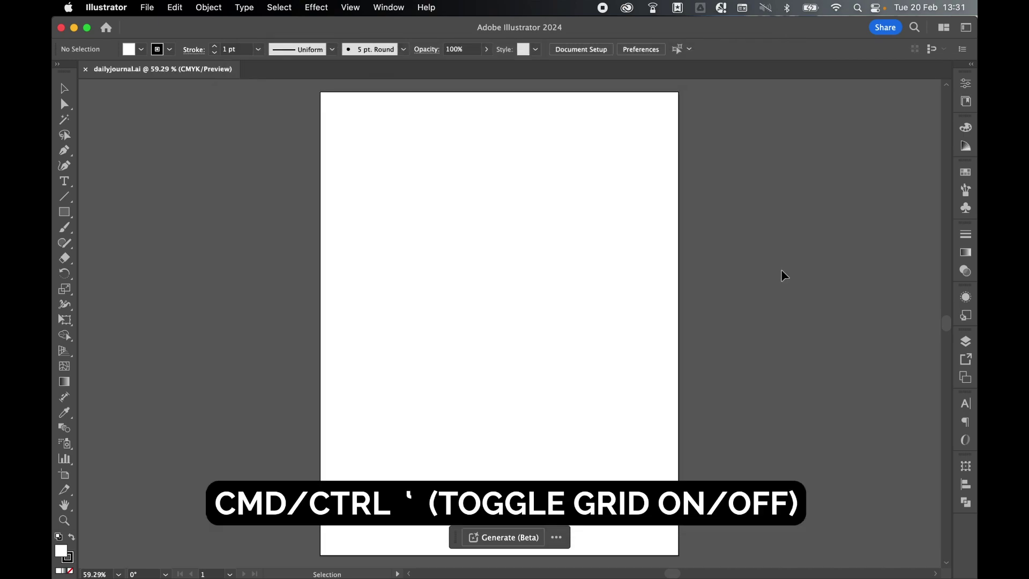
Show the grid and confirm Guides & Grid preferences of gridlines every 25.4 mm with 8 subdivisions
key(super+grave)
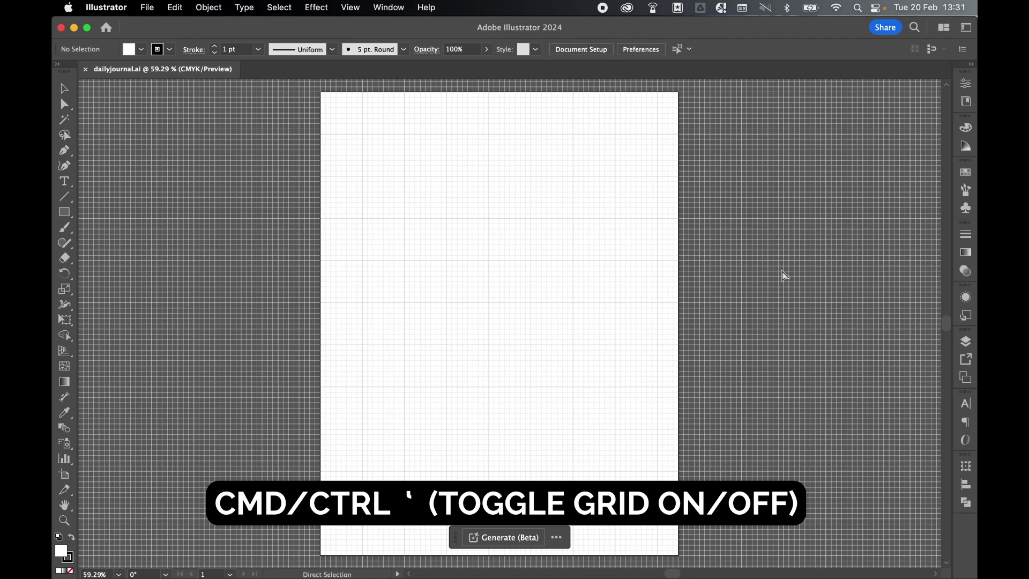
key(super+grave)
key(super+grave)
click(105, 7)
mouse_move(119, 53)
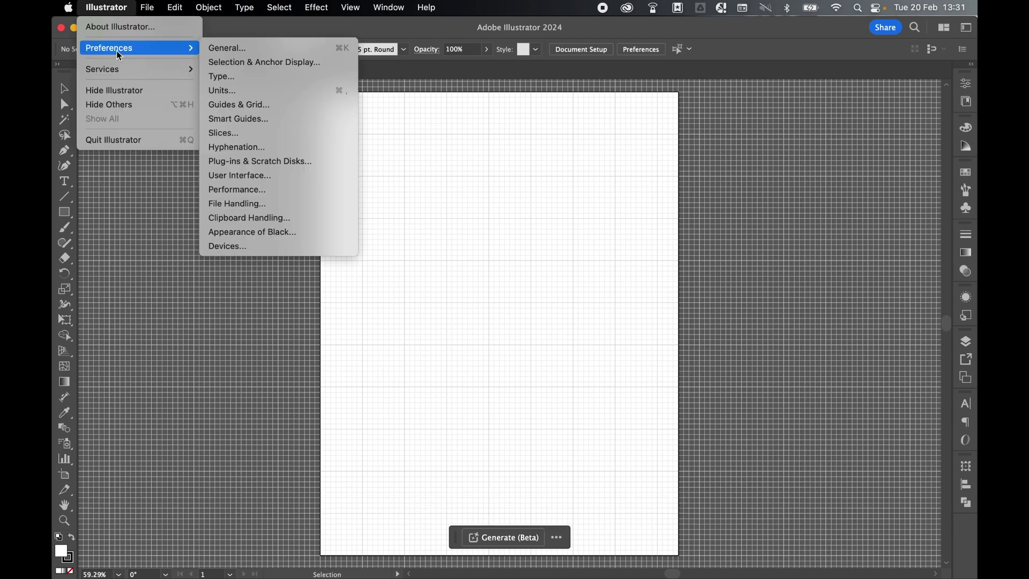
click(252, 49)
click(116, 129)
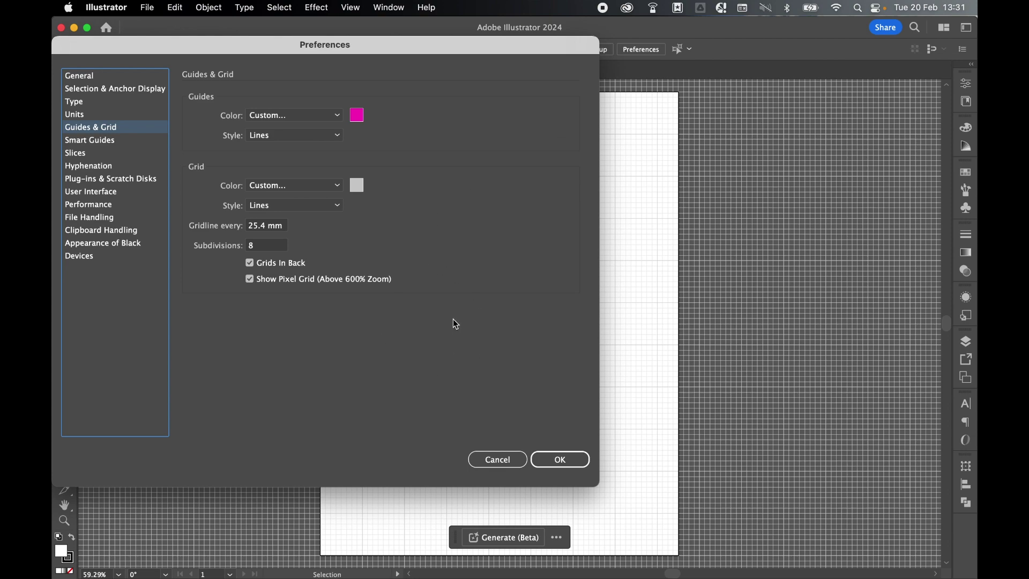
click(567, 460)
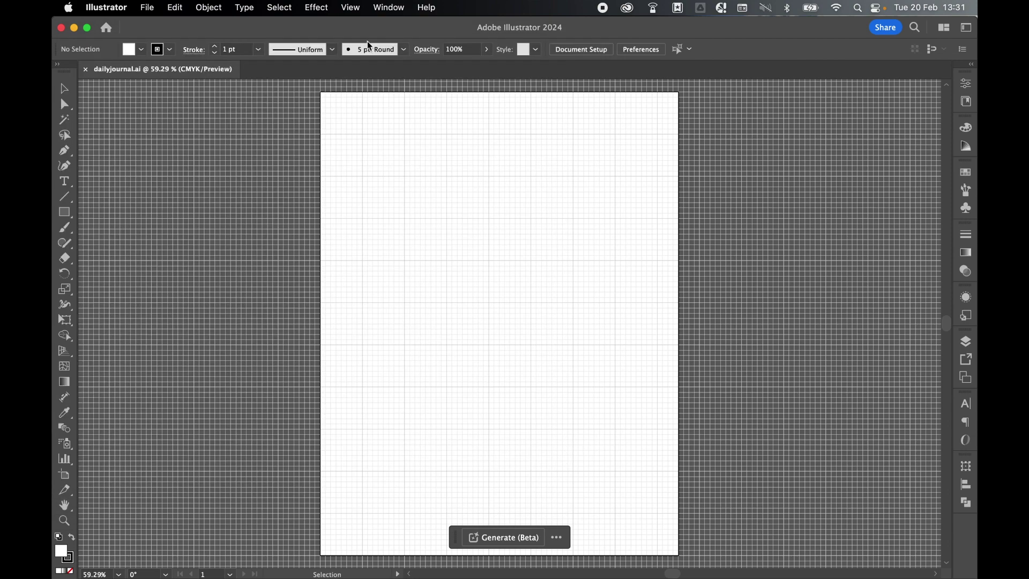
Show the rulers around the canvas
click(351, 8)
mouse_move(439, 536)
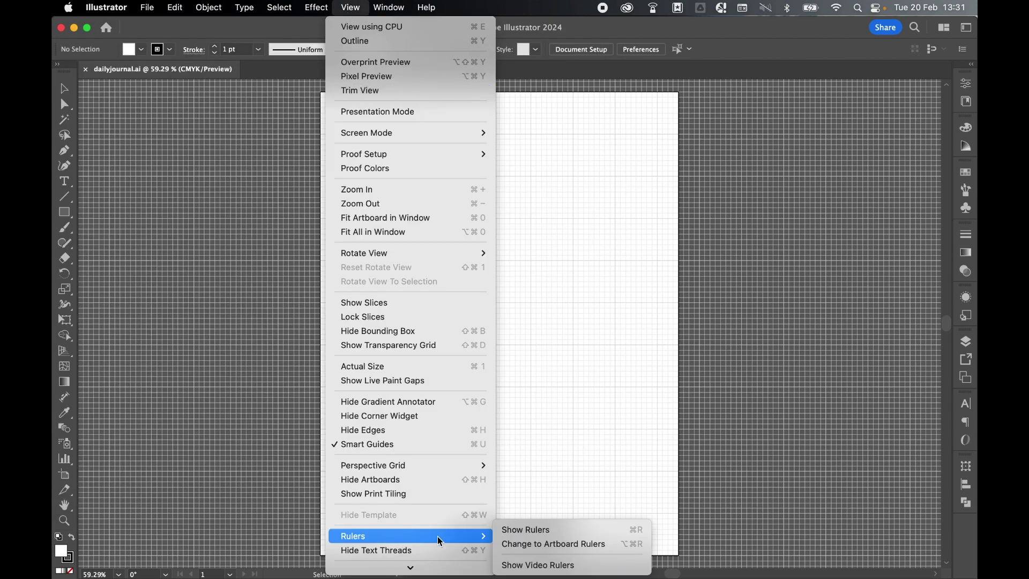
click(554, 540)
Turn on Smart Guides and Snap to Grid
click(357, 7)
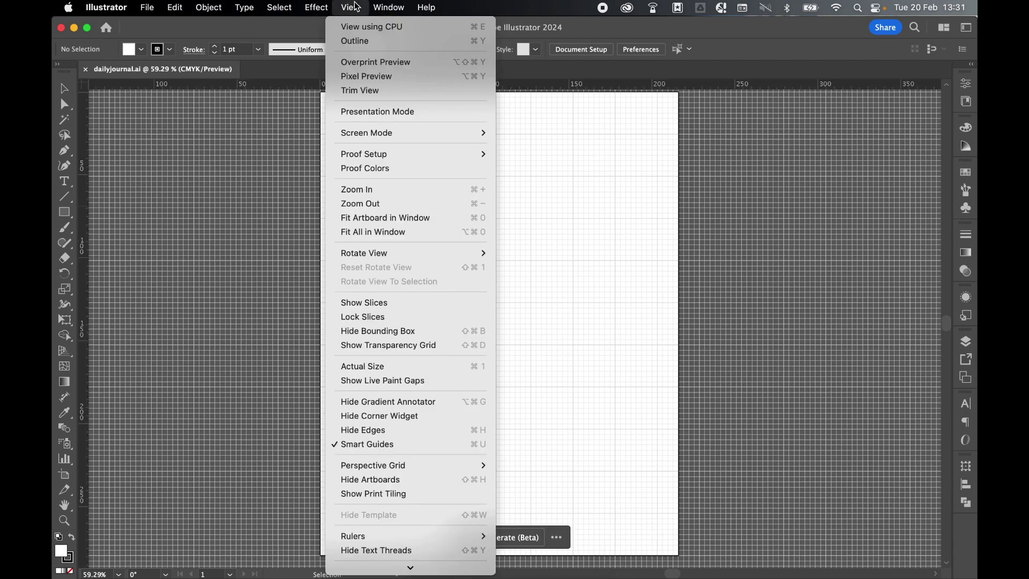
click(392, 444)
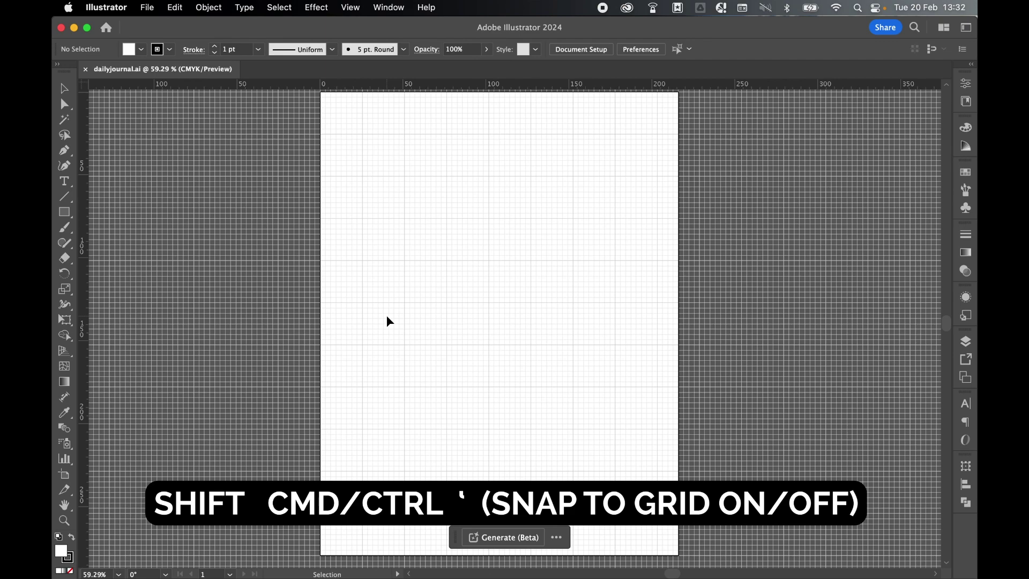
click(350, 8)
scroll(390, 472, down, 5)
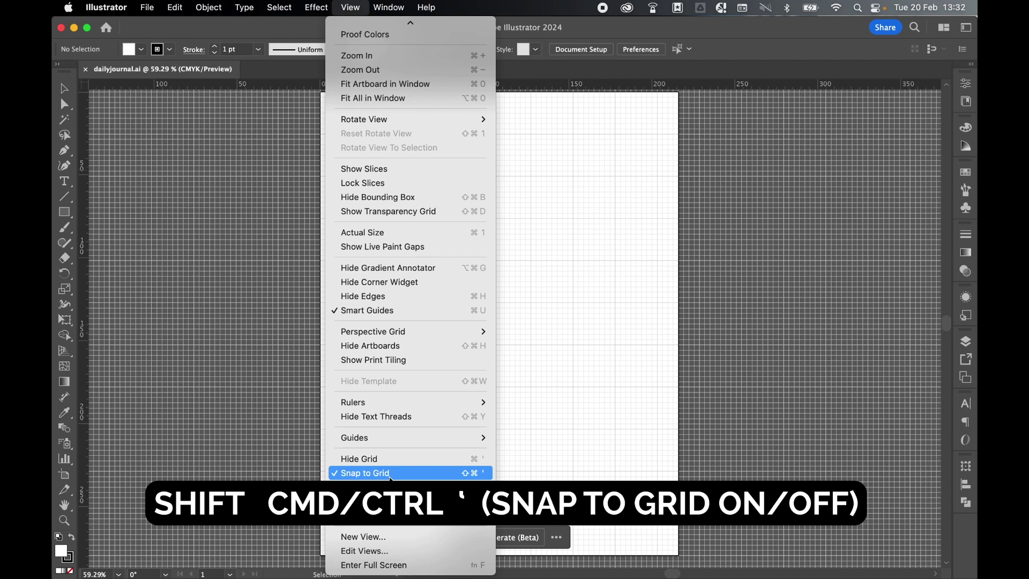
click(390, 473)
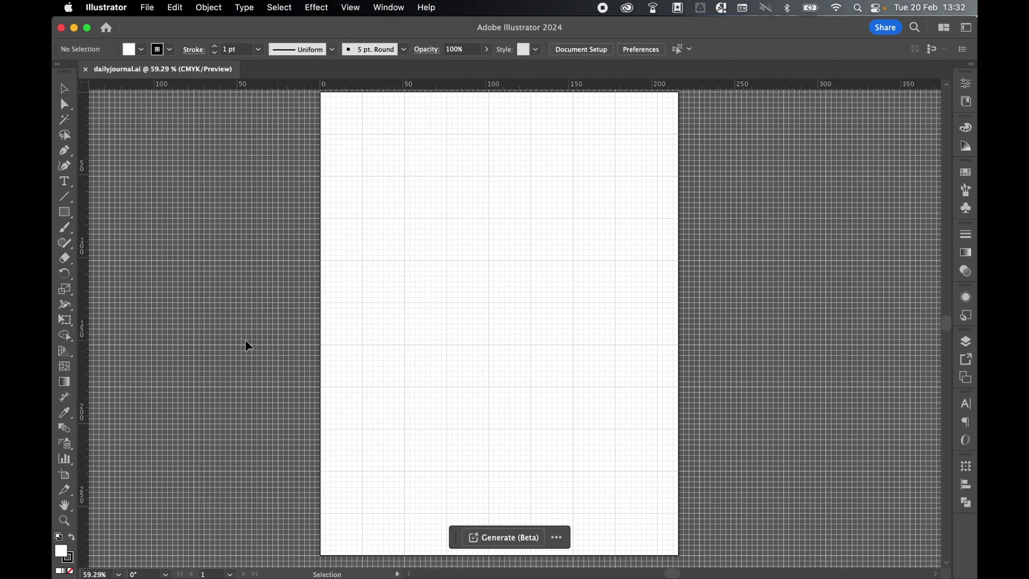
Drag vertical ruler guides near the page's left and right edges
drag(82, 305, 98, 304)
drag(251, 282, 337, 287)
drag(83, 285, 664, 269)
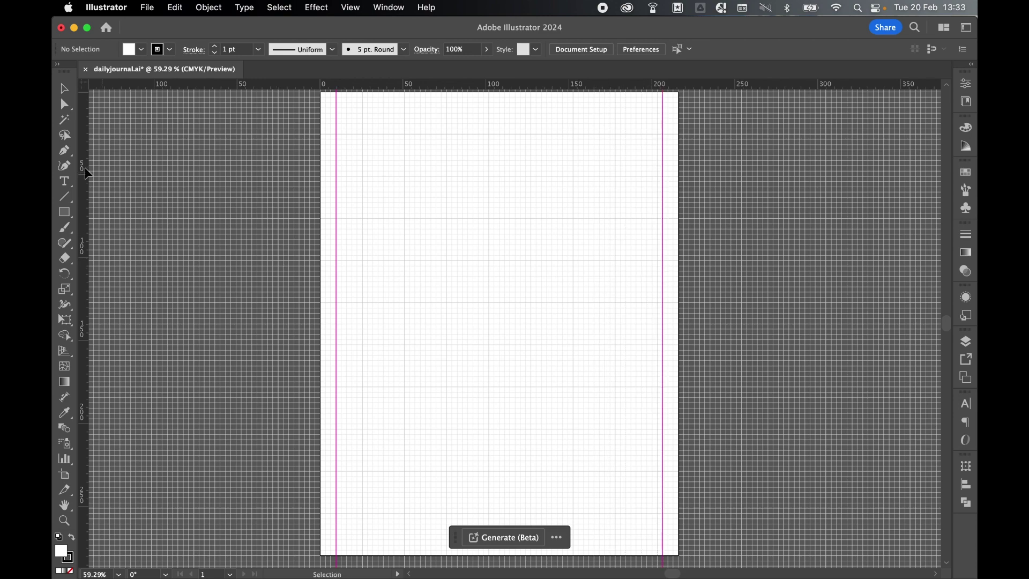
Add a vertical centre guide using a temporary wide rectangle, then delete the rectangle
click(64, 212)
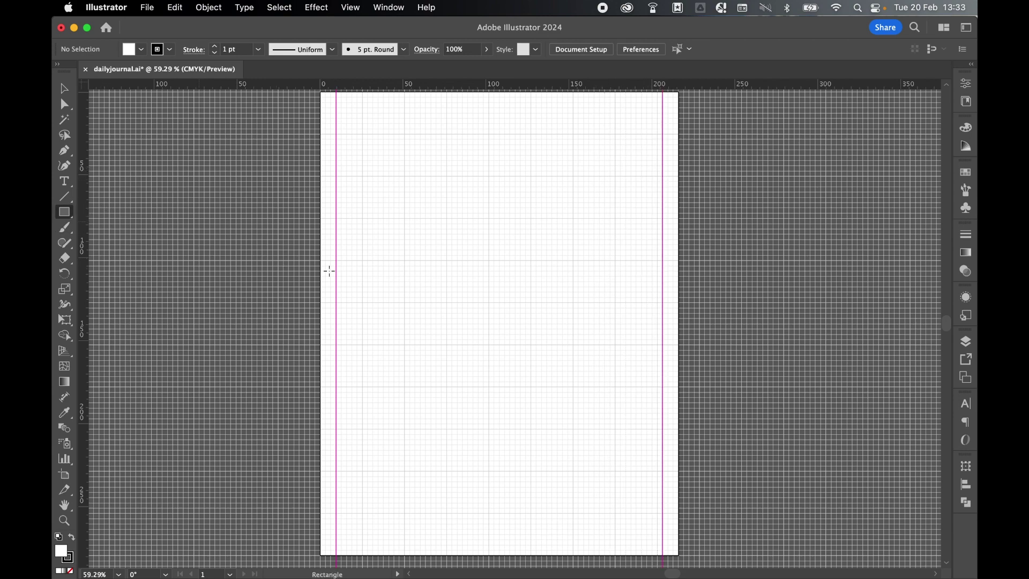
mouse_move(320, 261)
mouse_down()
mouse_move(698, 328)
mouse_move(679, 318)
mouse_up()
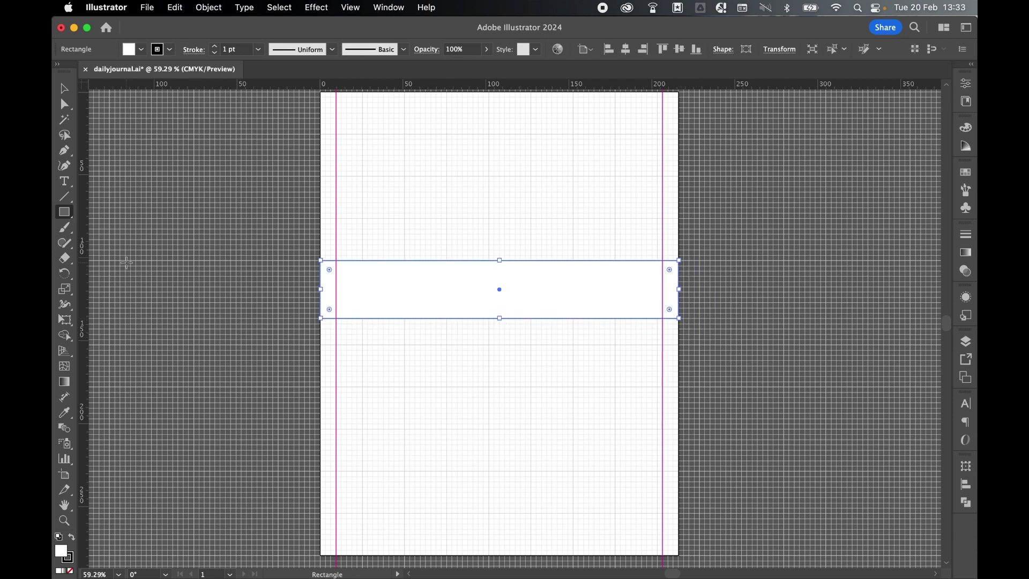
drag(81, 244, 501, 265)
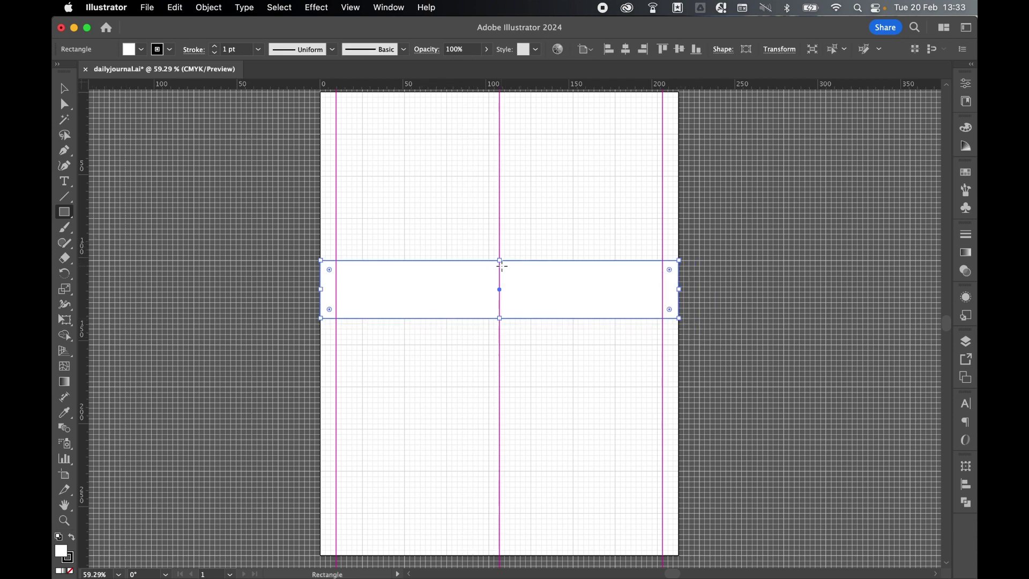
click(64, 88)
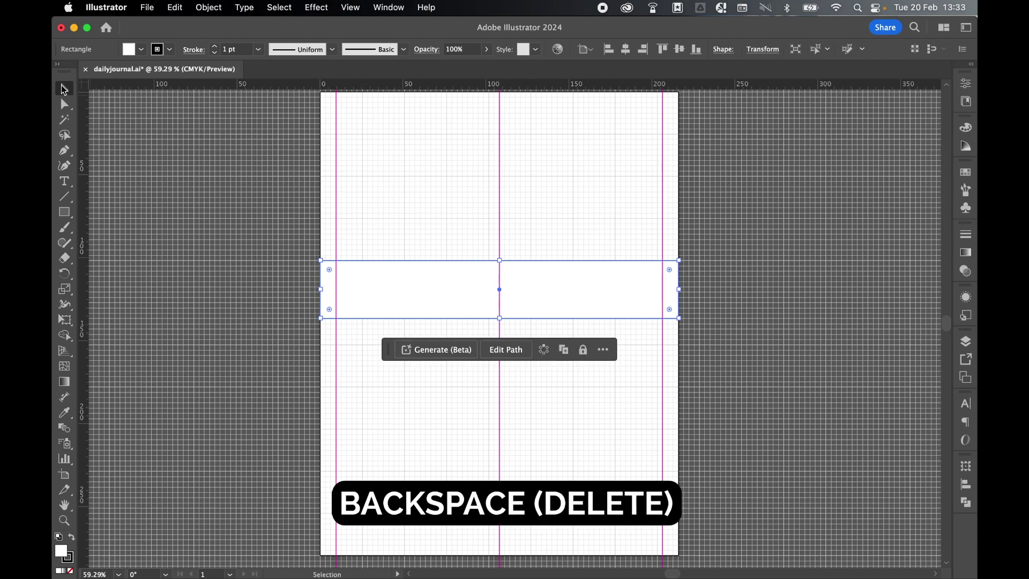
key(BackSpace)
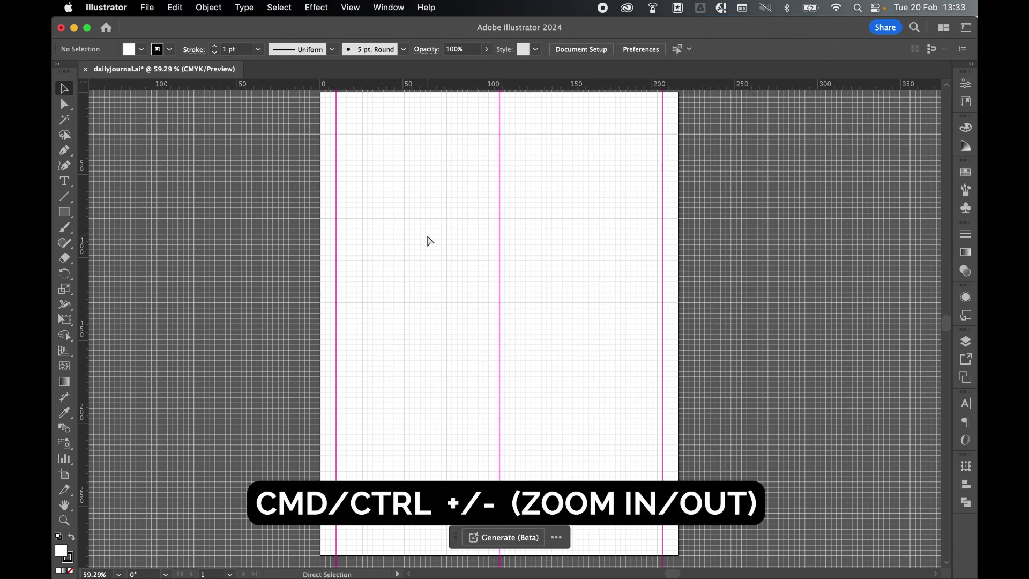
key(super+minus)
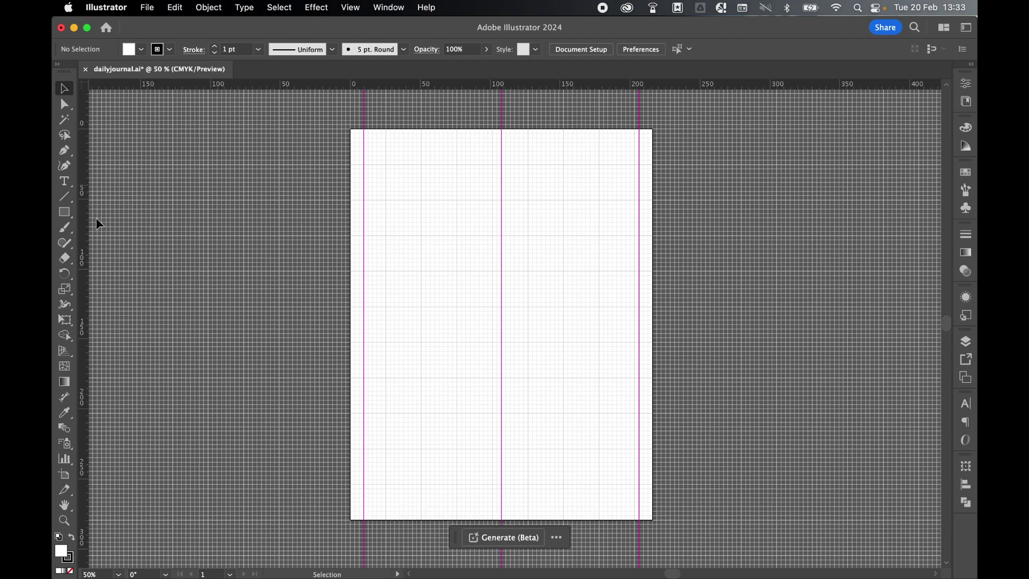
Add a horizontal guide across the page middle using a temporary tall rectangle, then delete it
click(63, 214)
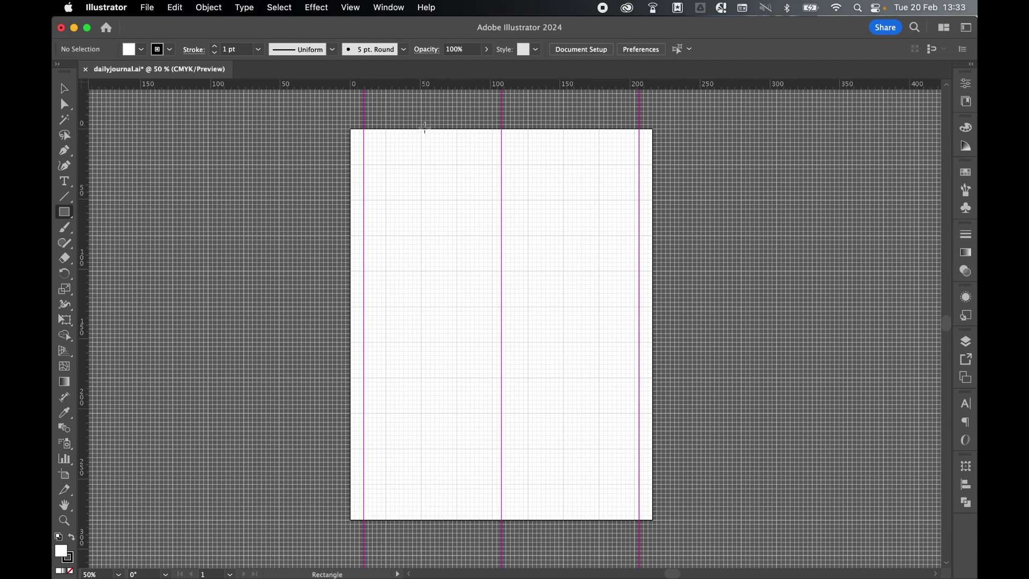
drag(422, 128, 458, 508)
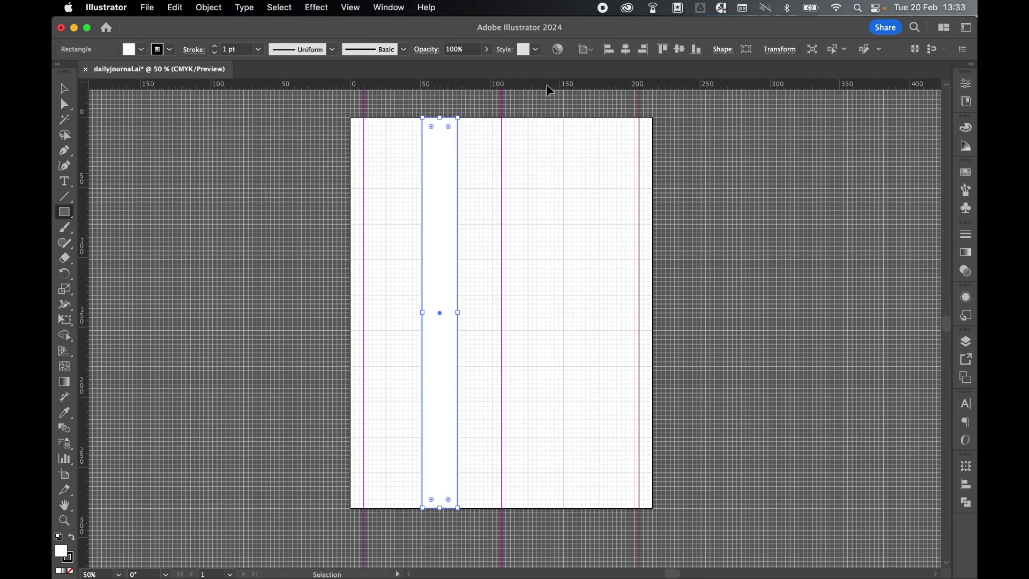
drag(547, 88, 539, 313)
click(62, 88)
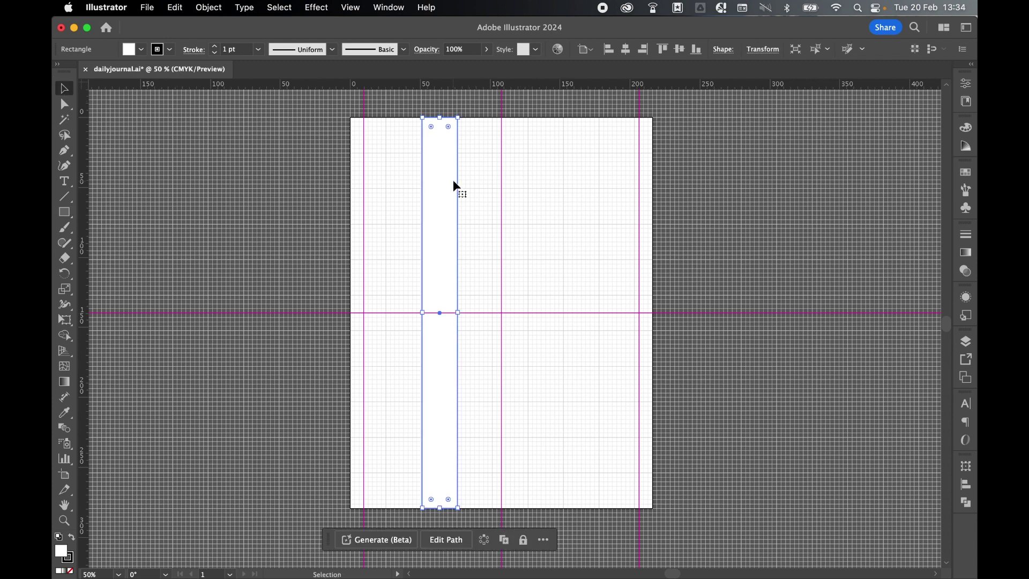
key(Delete)
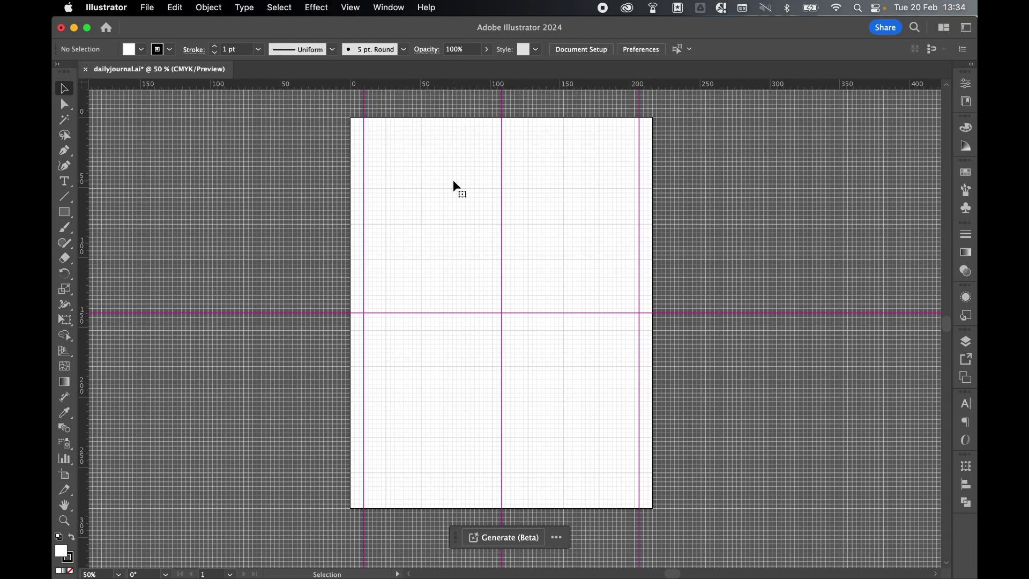
key(super+equal)
scroll(452, 179, up, 3)
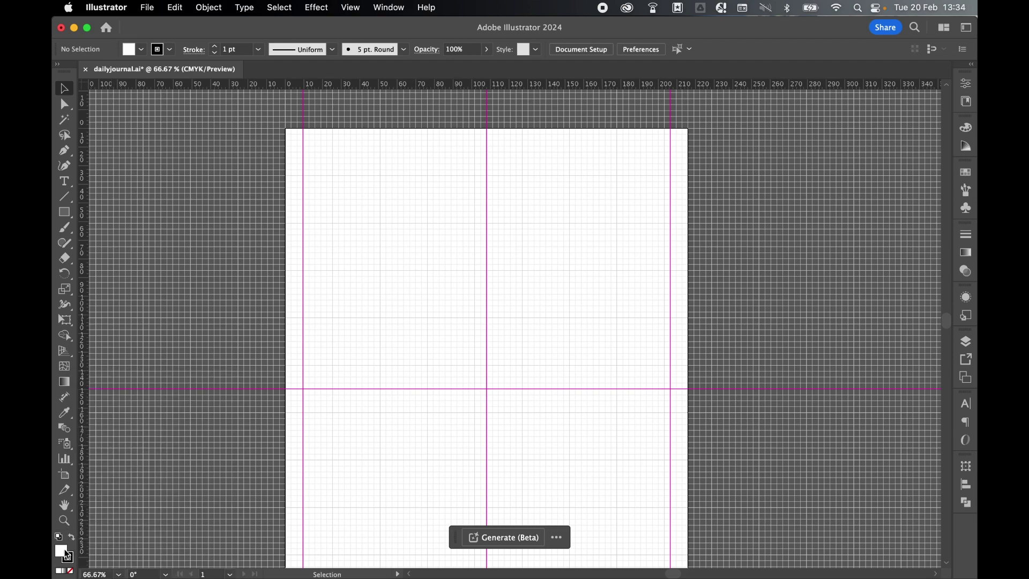
With fill set to None, draw the first straight horizontal line between the side guides
click(71, 571)
click(65, 196)
click(108, 197)
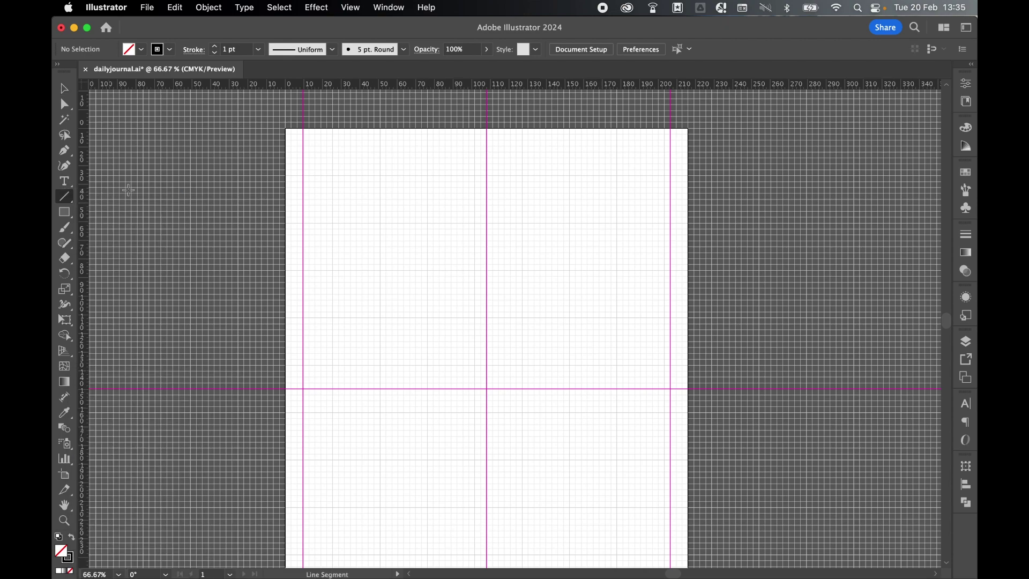
drag(303, 187, 672, 191)
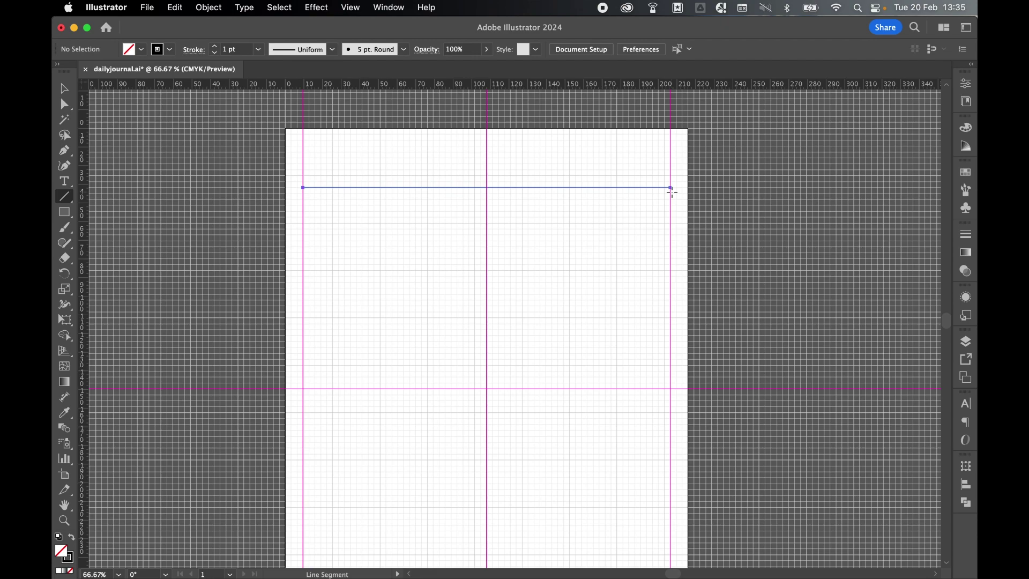
drag(671, 191, 671, 180)
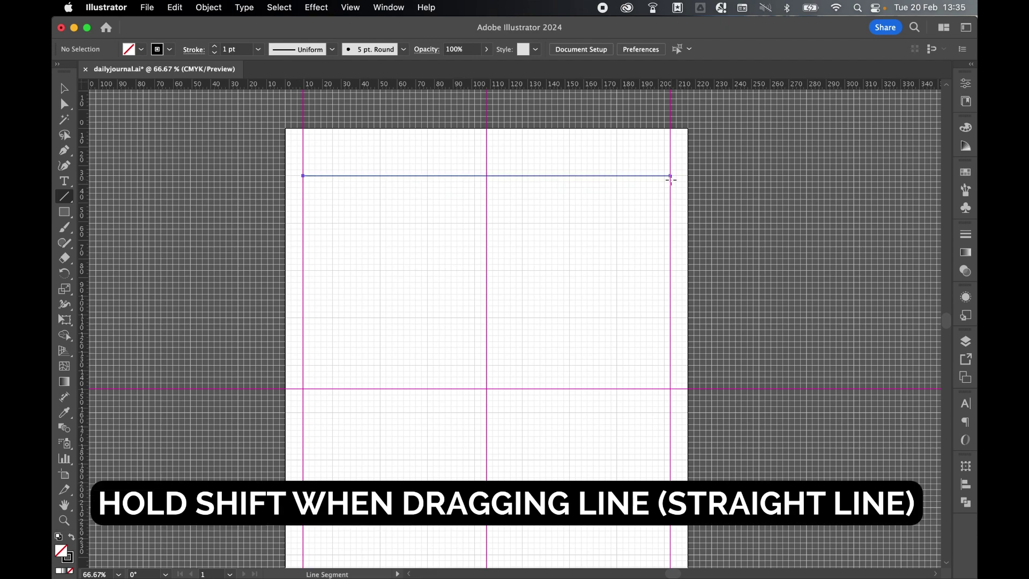
drag(671, 179, 671, 179)
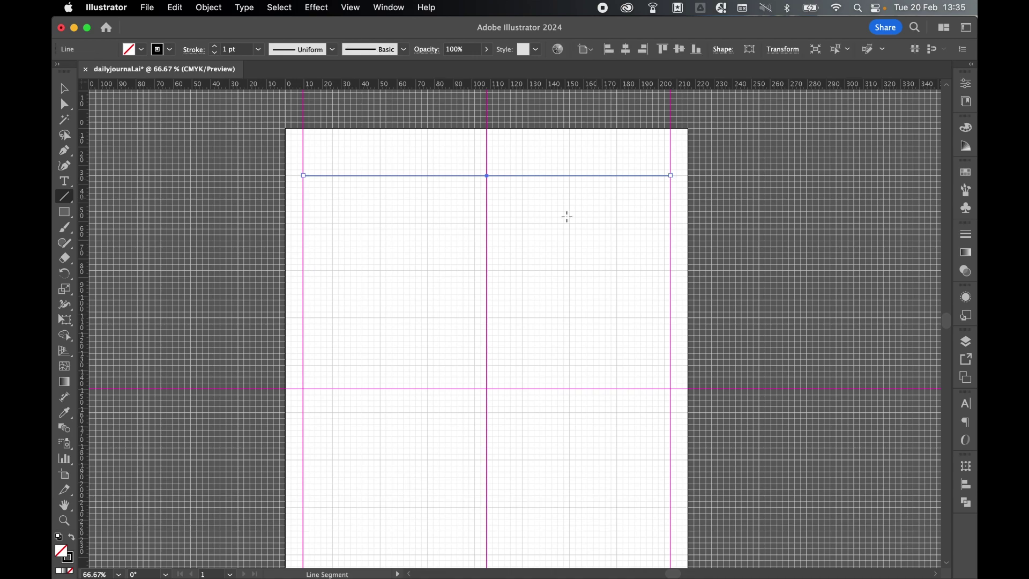
click(64, 89)
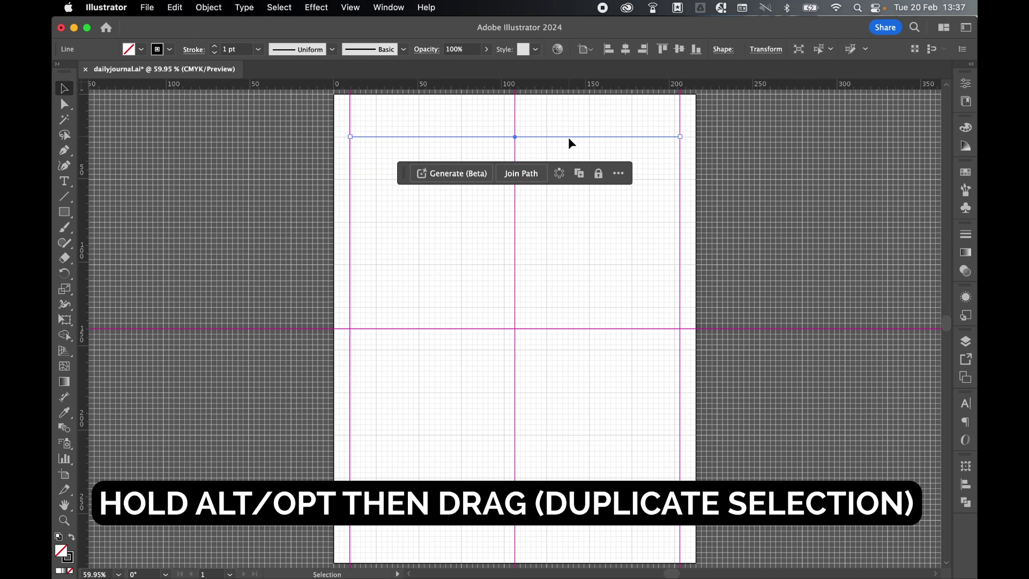
Alt-drag a copy below and repeat with Cmd+D to fill lines down to the middle guide
drag(569, 137, 569, 154)
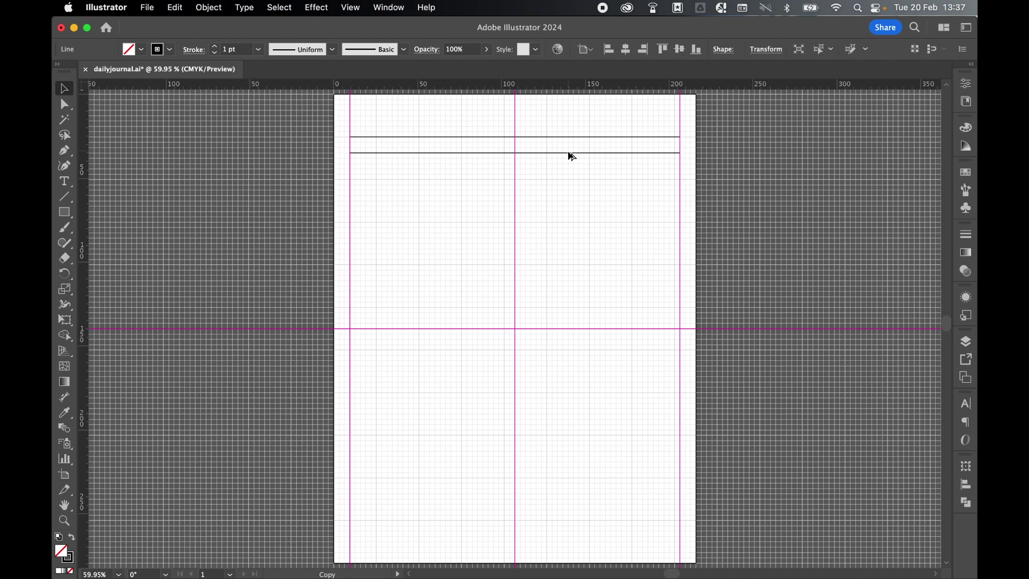
drag(569, 153, 568, 153)
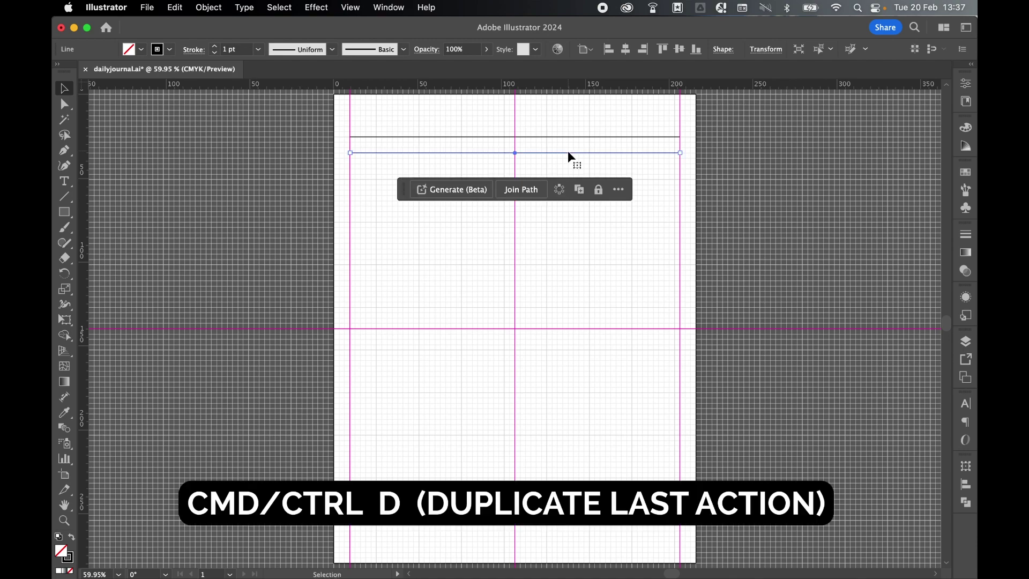
key(super+d)
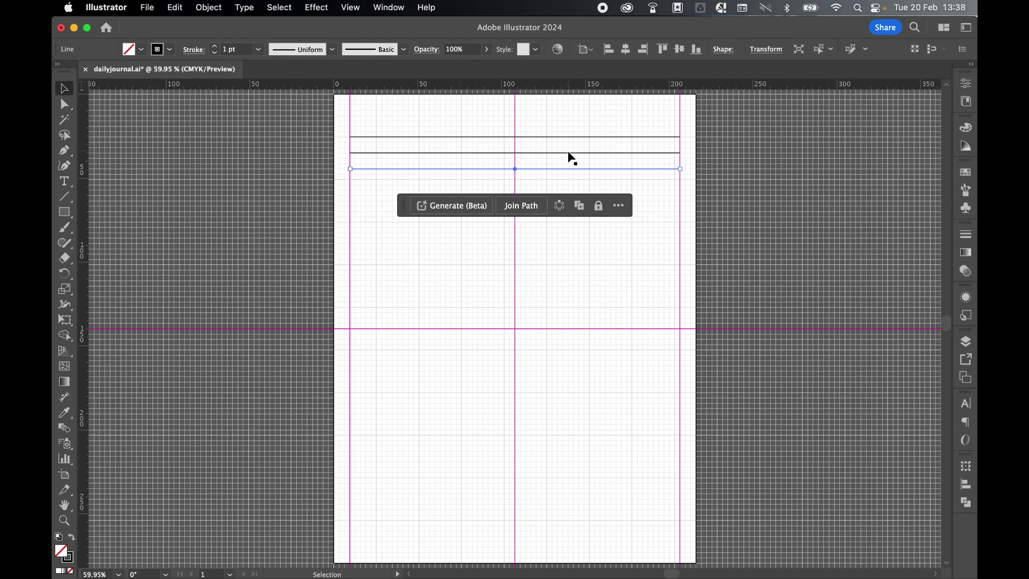
key(super+d)
key(super+d)
key(super+d)
key(super+d)
key(super+d)
key(super+d)
key(super+d)
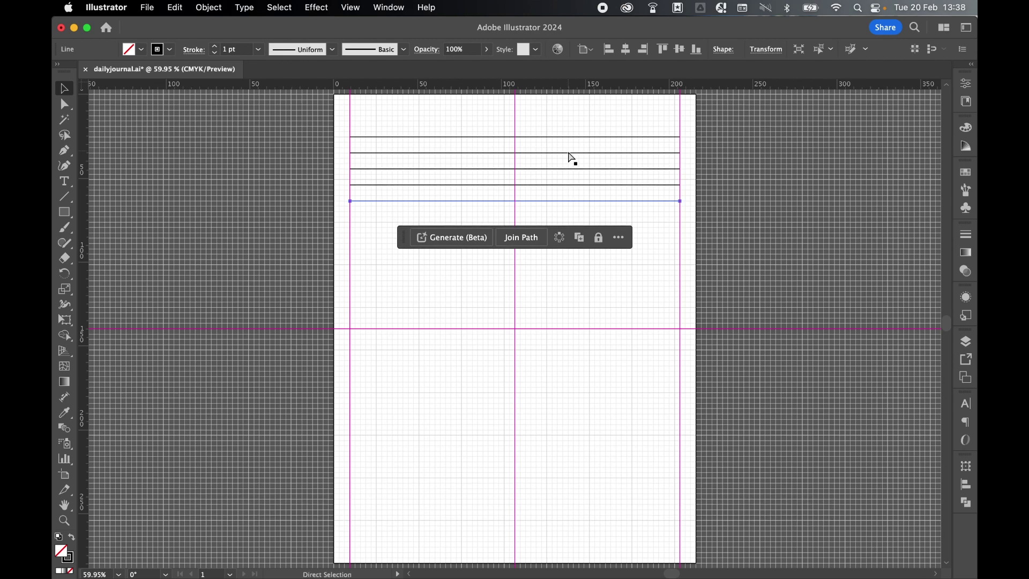
key(super+d)
key(super+d)
key(super+d)
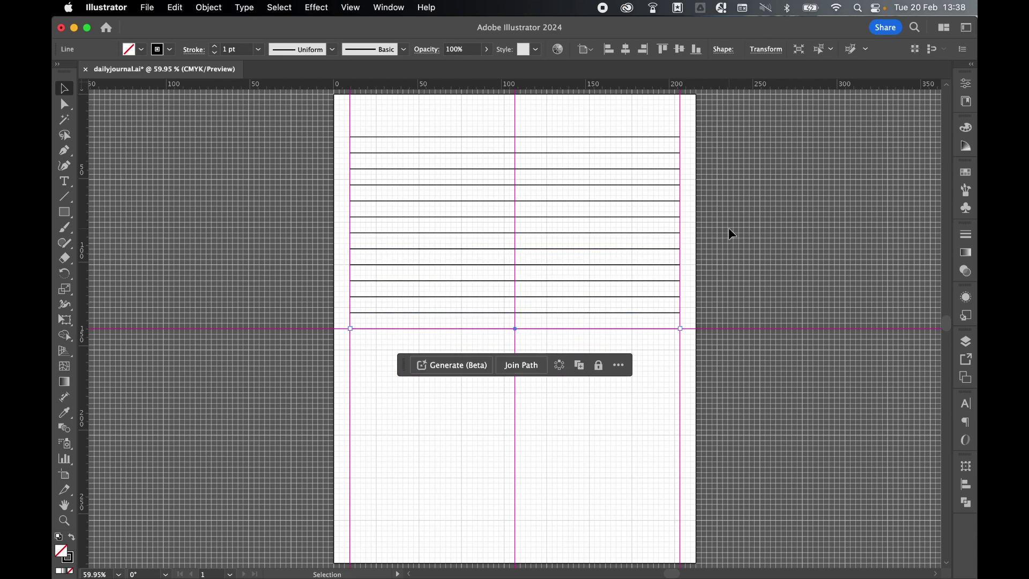
click(729, 229)
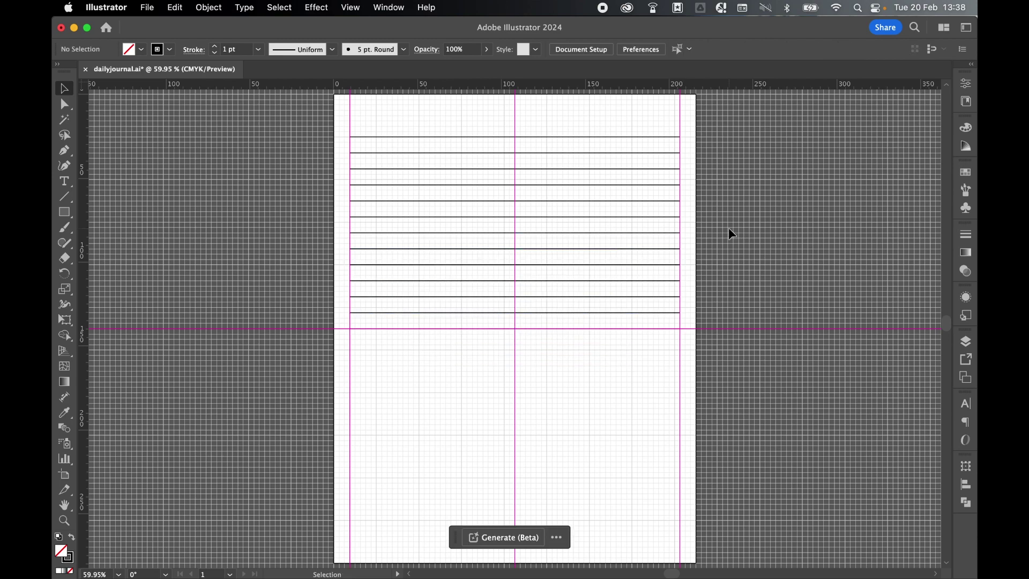
Zoom out, hide the grid and guides, and marquee-select all the ruled lines
key(super+minus)
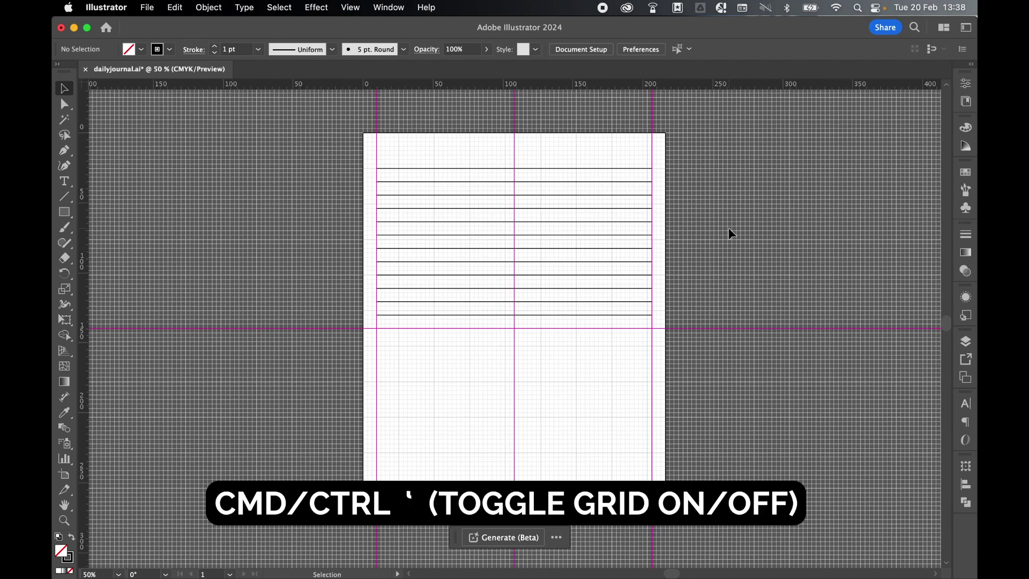
key(super+grave)
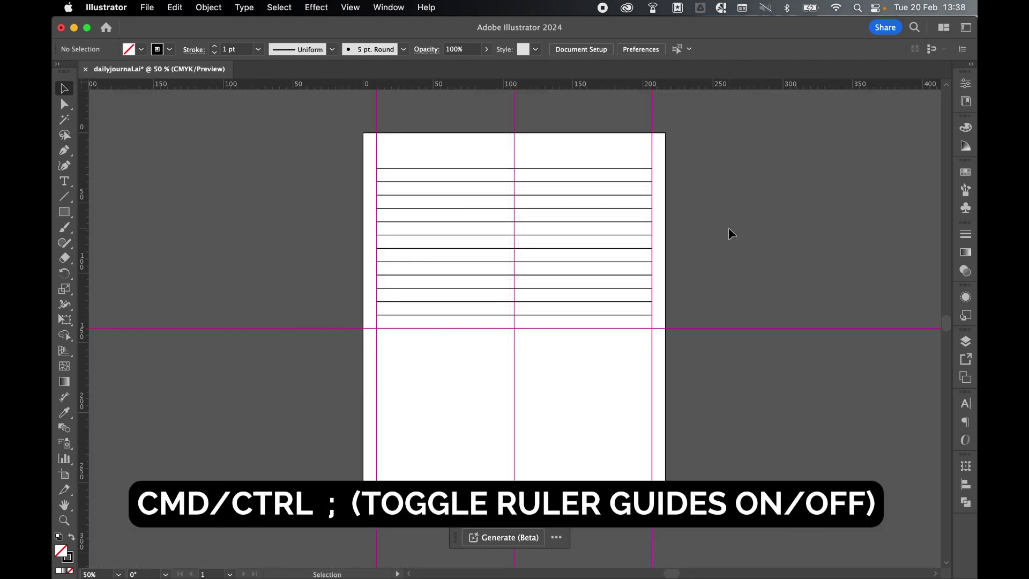
key(super)
key(super+semicolon)
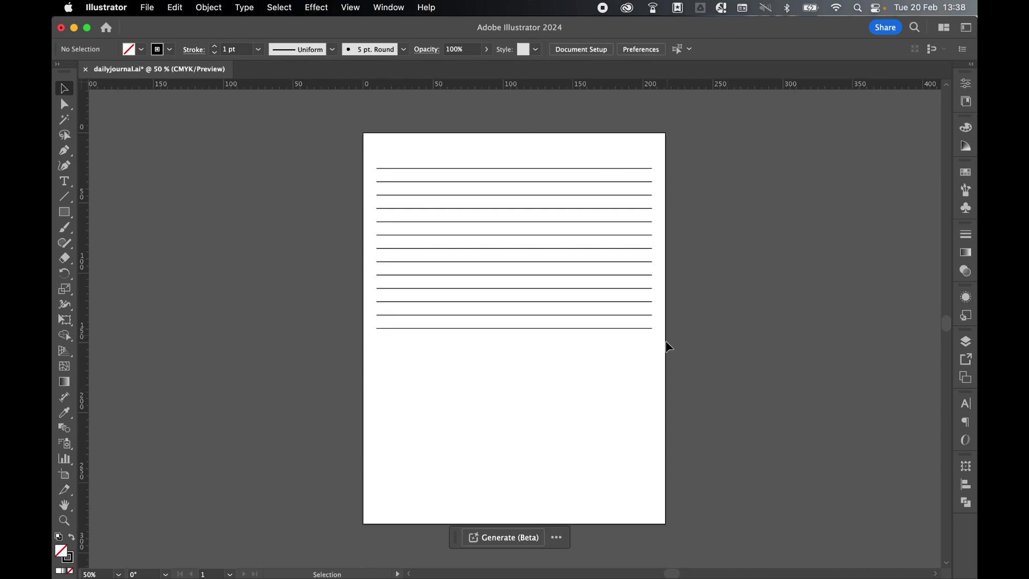
drag(666, 342, 615, 157)
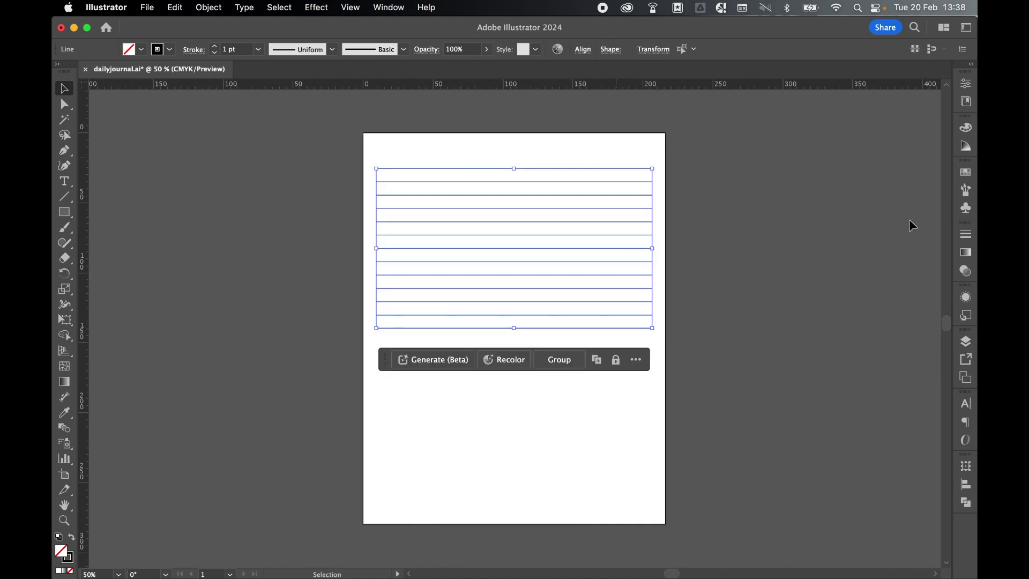
Check the Stroke panel, leaving the lines' stroke weight at 1 pt
click(967, 235)
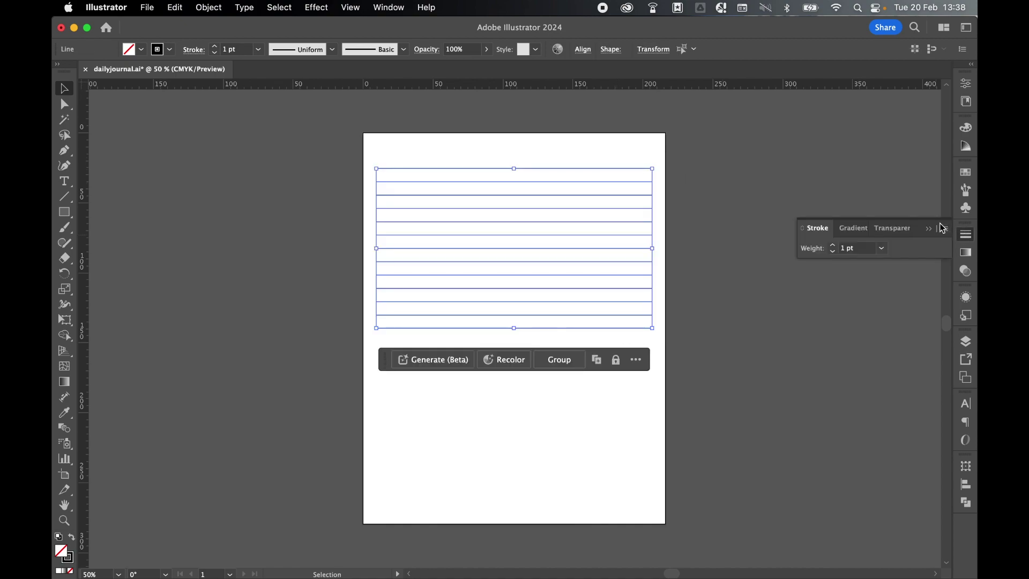
click(944, 229)
click(941, 232)
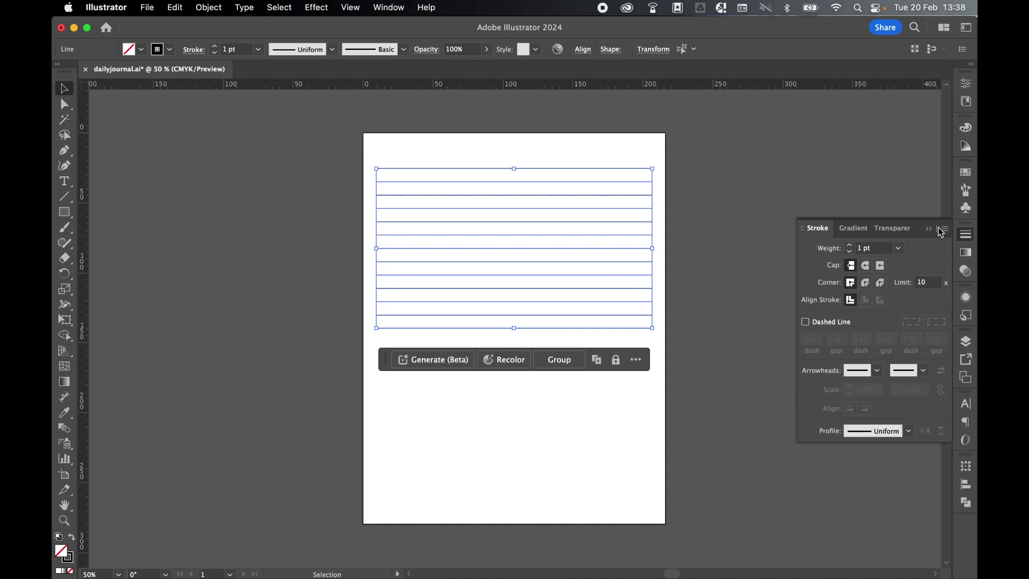
click(849, 245)
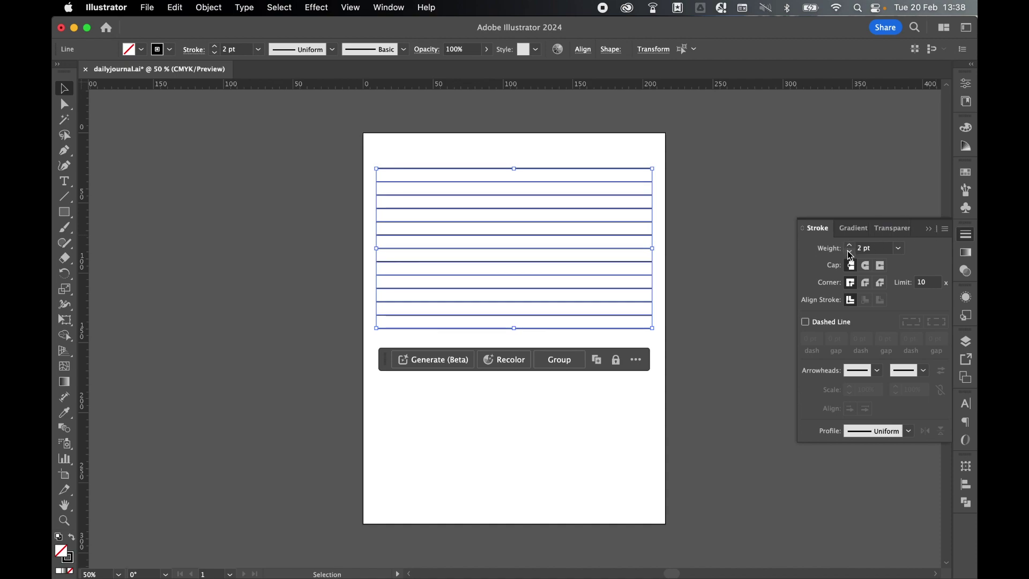
click(849, 252)
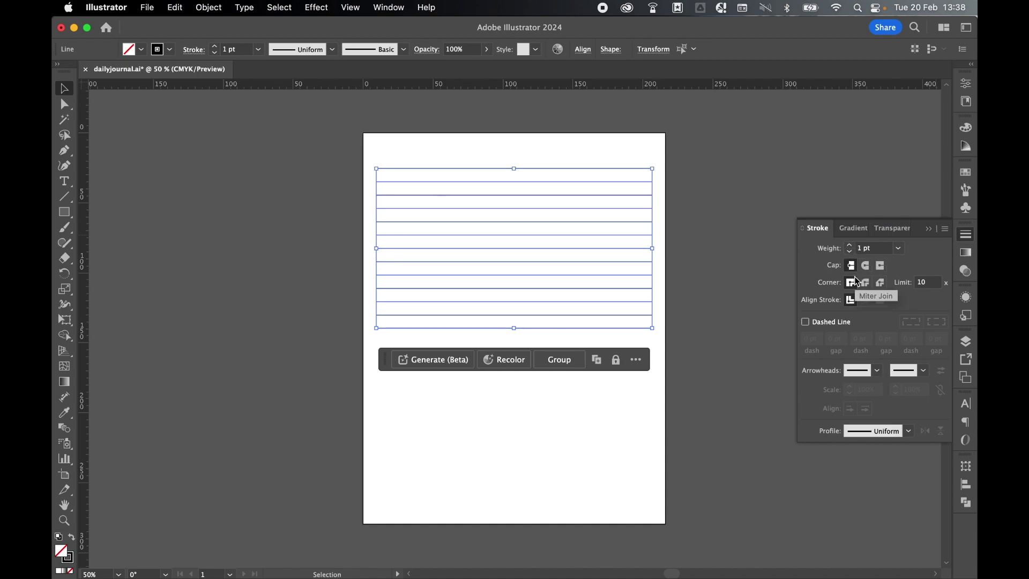
click(951, 201)
Colour the lines' stroke soft grey, entering 9A9FA5 in the Color Picker
click(966, 172)
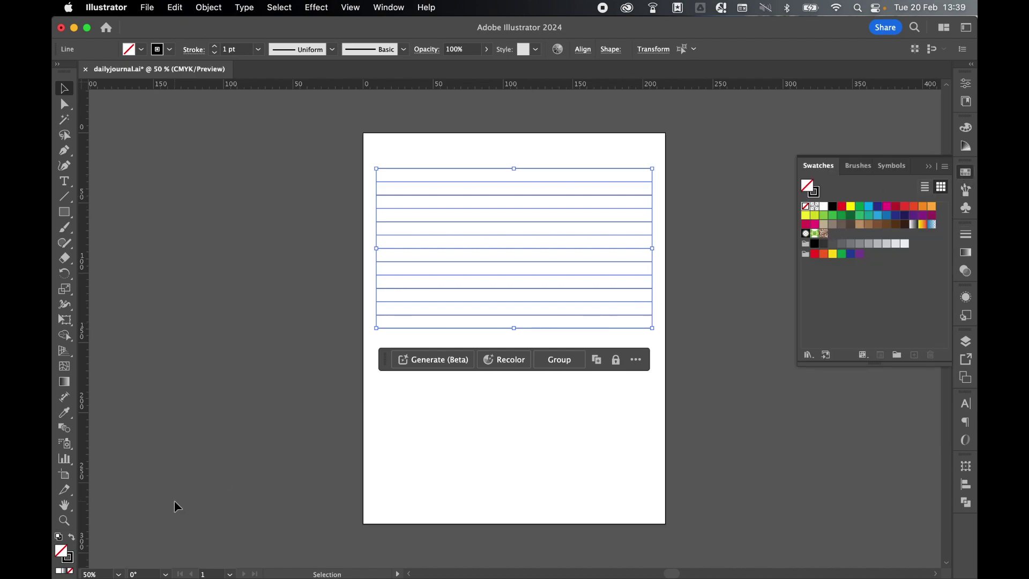
click(69, 558)
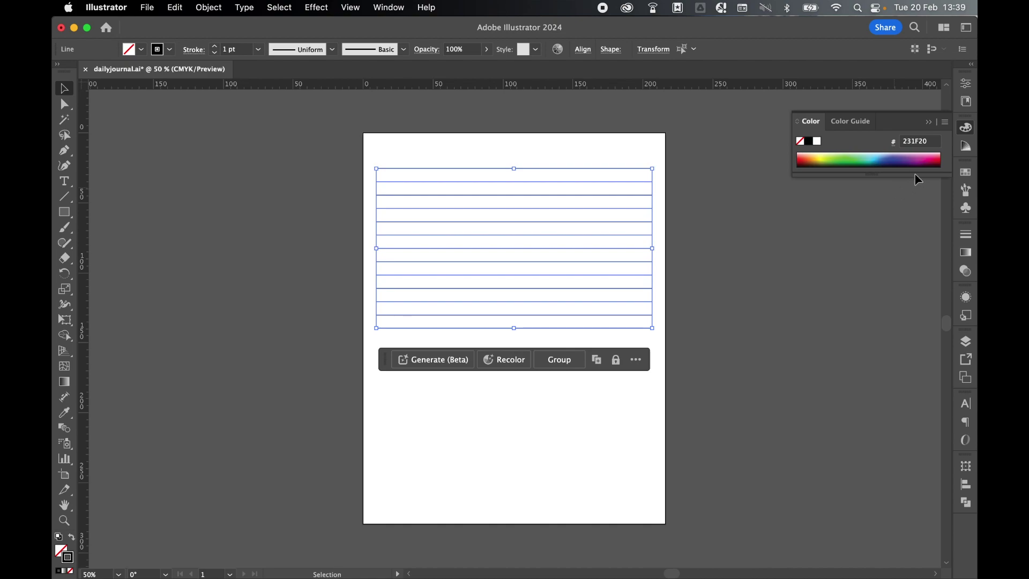
click(966, 172)
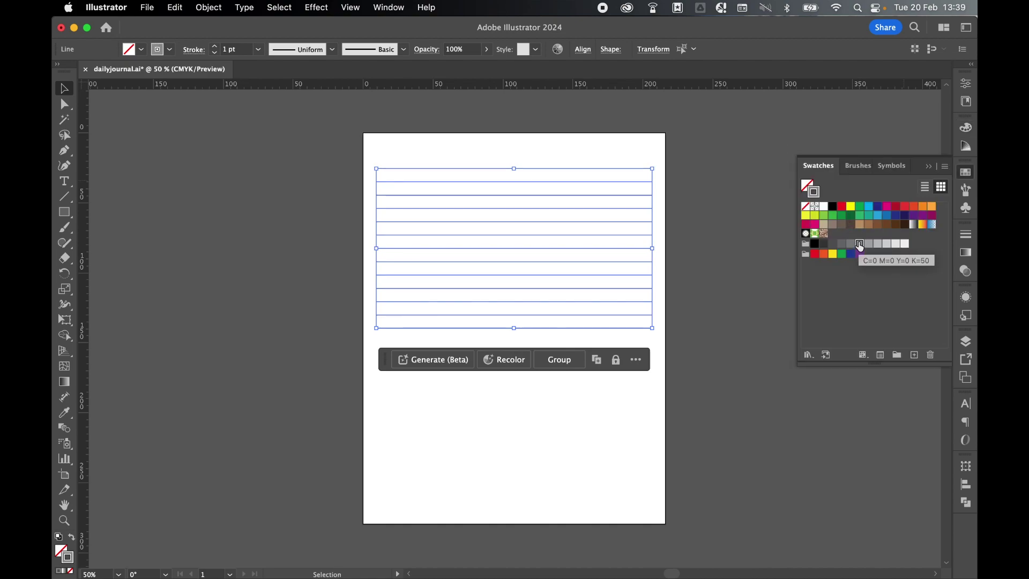
click(850, 244)
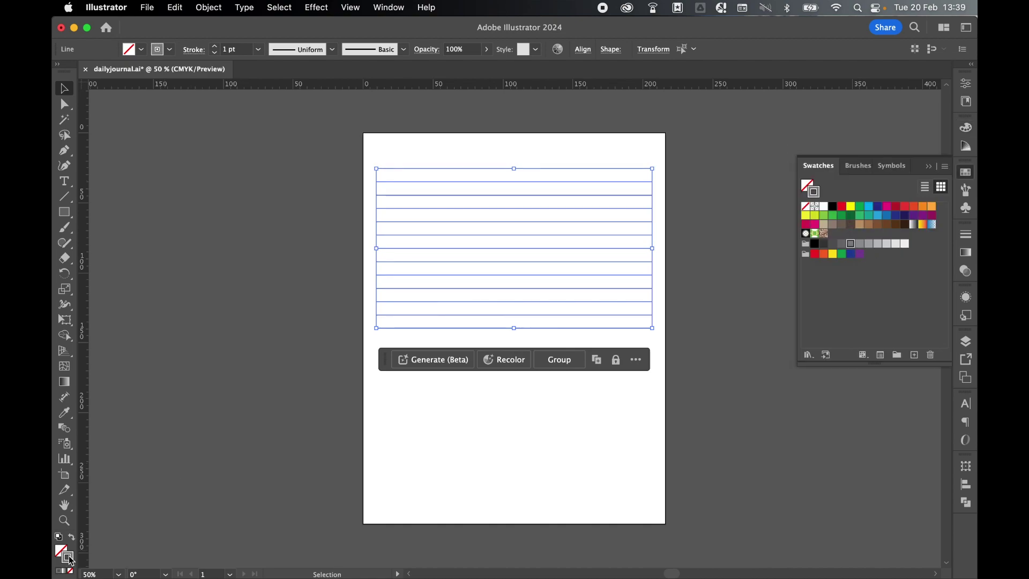
double_click(71, 561)
text(9A9FA5)
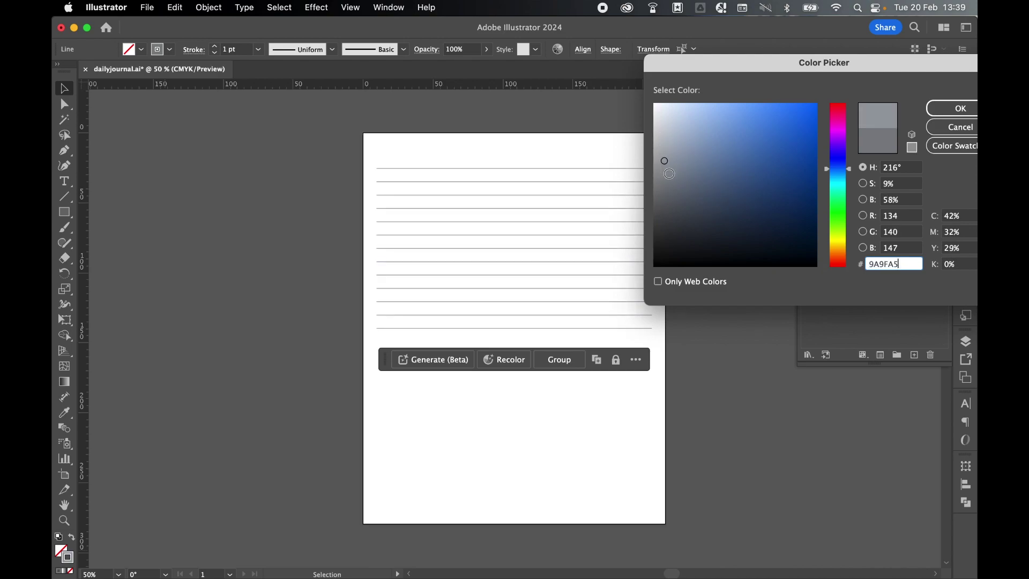
drag(669, 174, 666, 180)
click(945, 107)
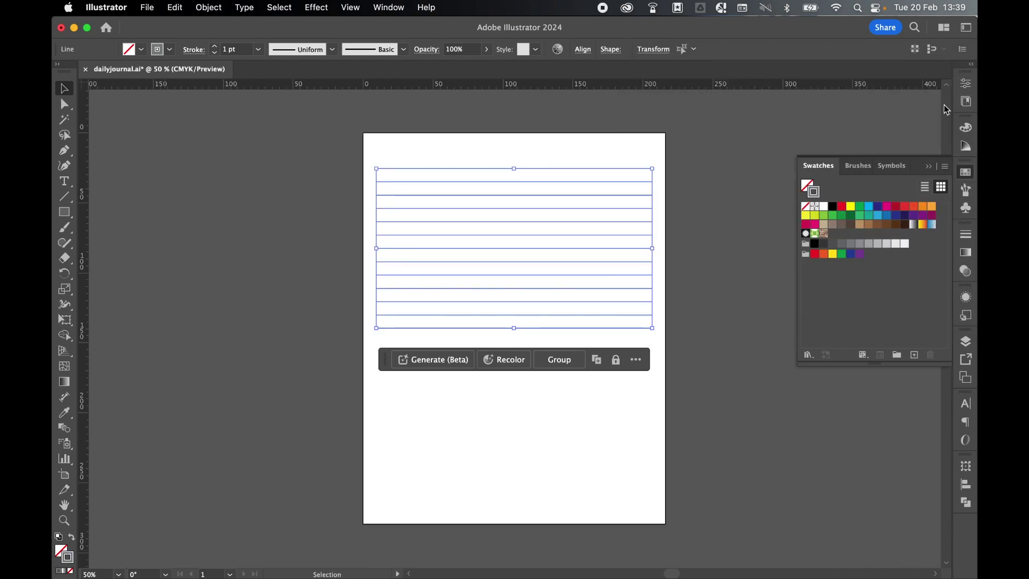
click(783, 247)
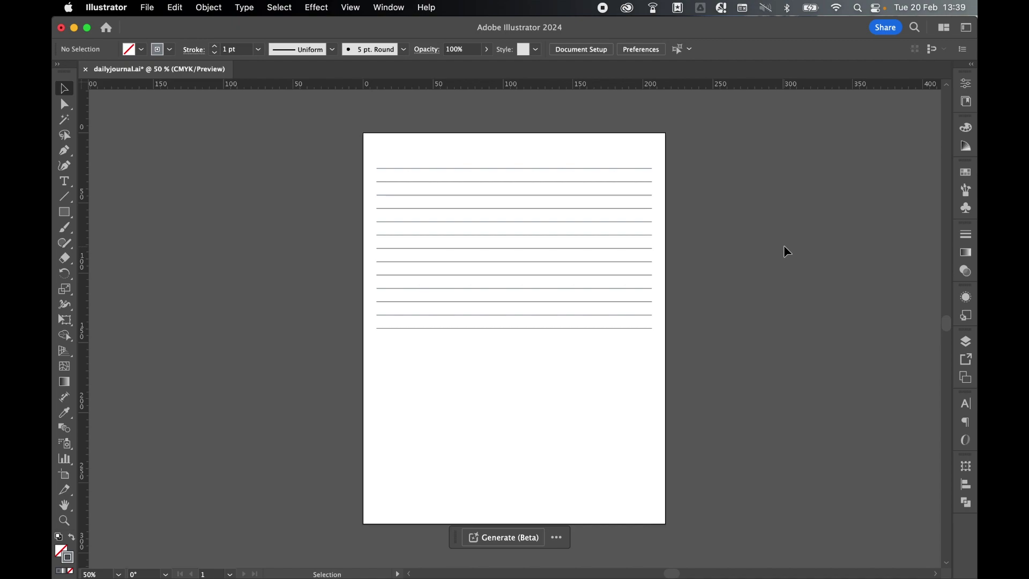
Show the grid and guides again and reset fill and stroke to default colours
key(super+apostrophe)
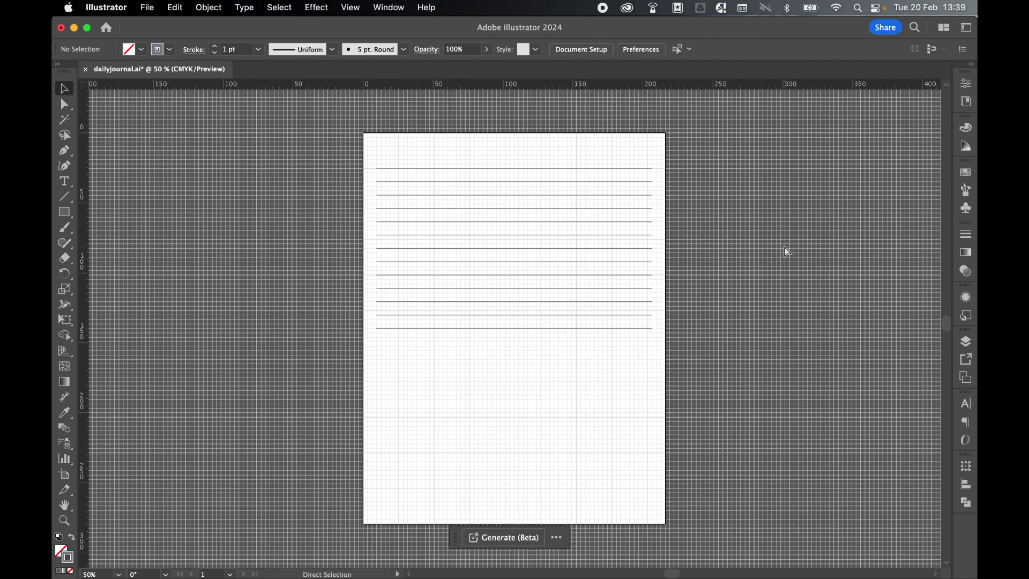
key(super+semicolon)
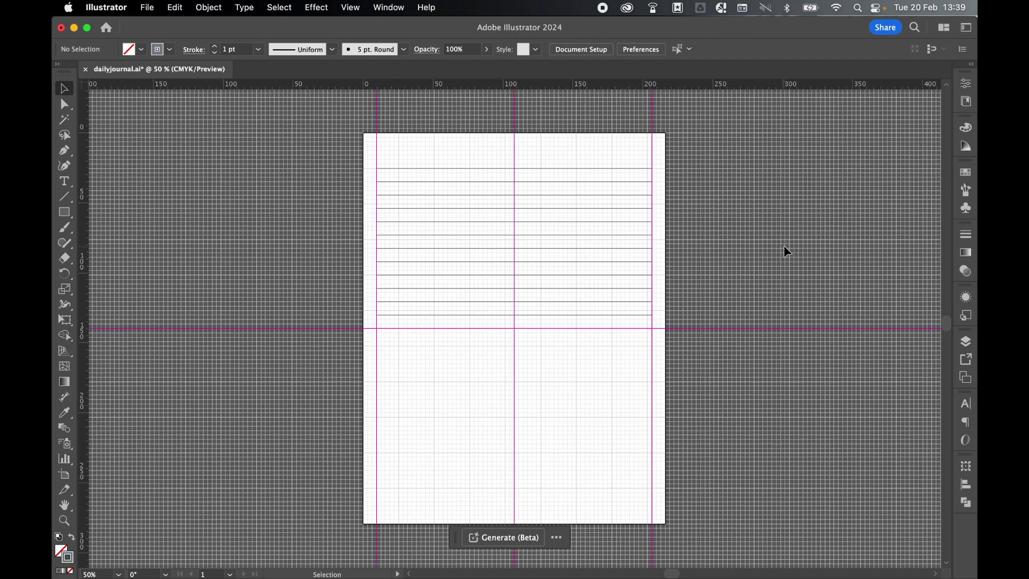
click(58, 537)
Set a black fill with no stroke for new shapes and toggle Snap to Grid
click(60, 549)
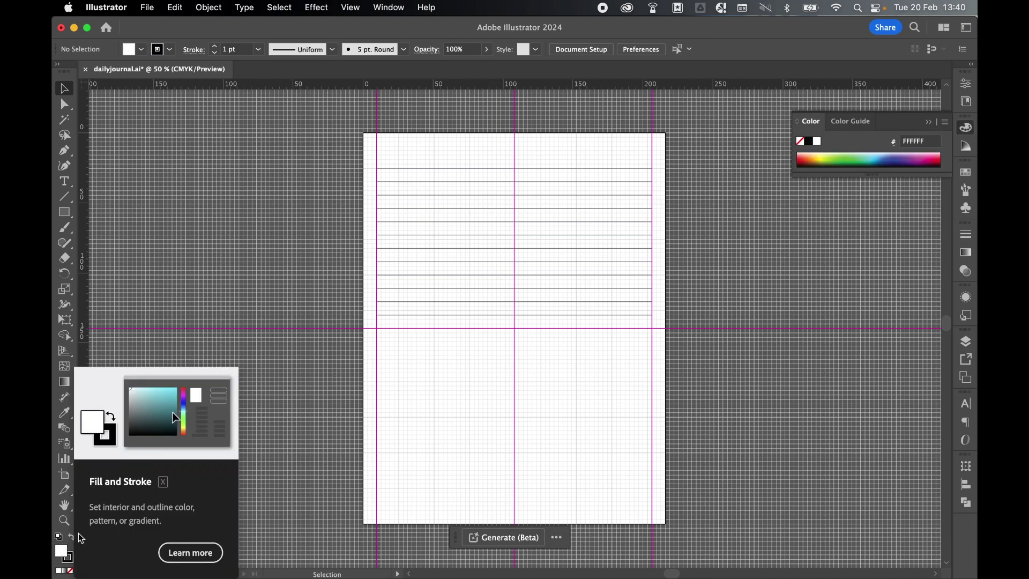
click(71, 537)
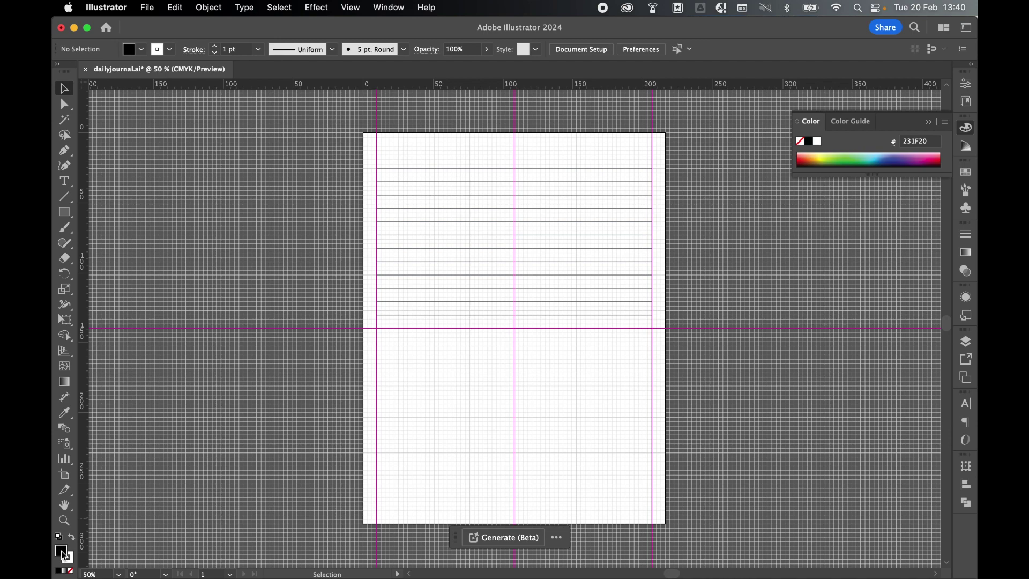
click(71, 561)
click(72, 571)
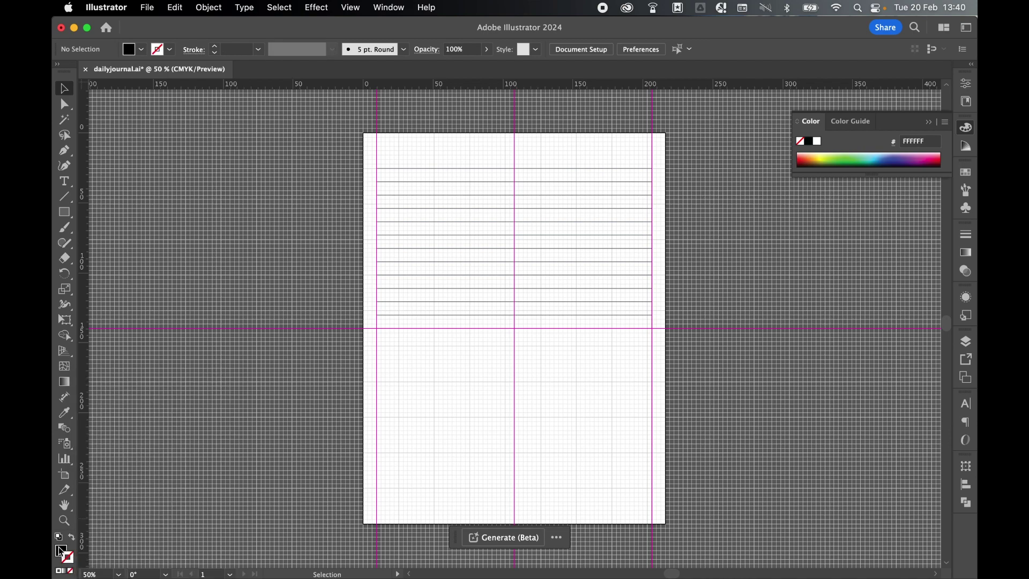
click(61, 550)
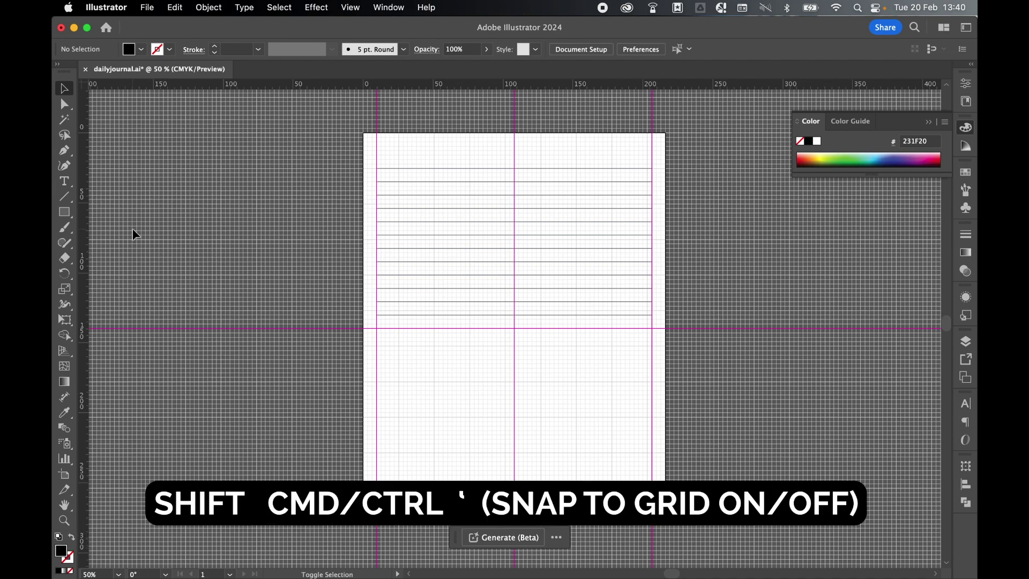
key(super+shift+apostrophe)
click(64, 212)
Draw a small black circle dot just below the ruled lines
click(103, 243)
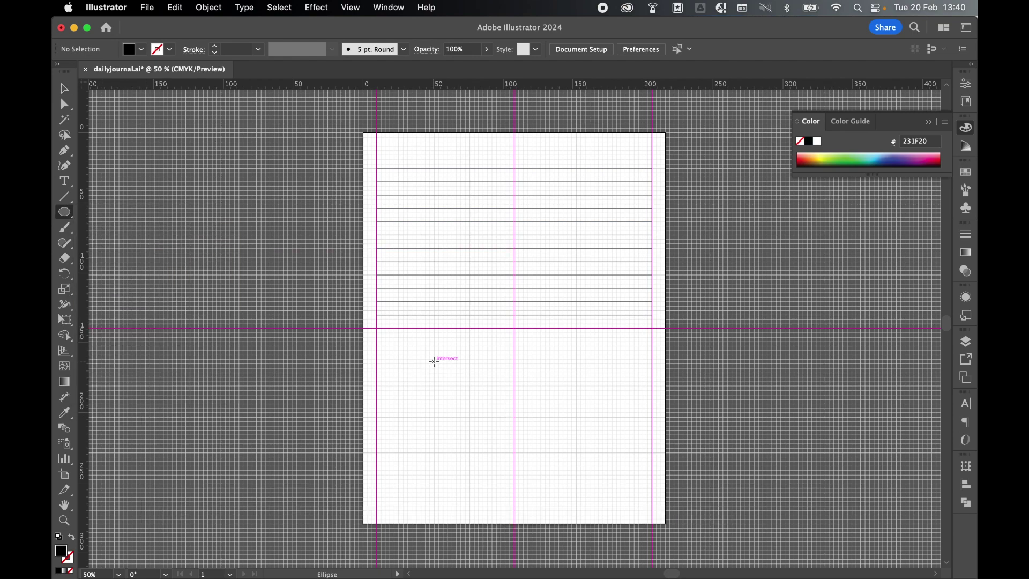
drag(434, 362, 445, 372)
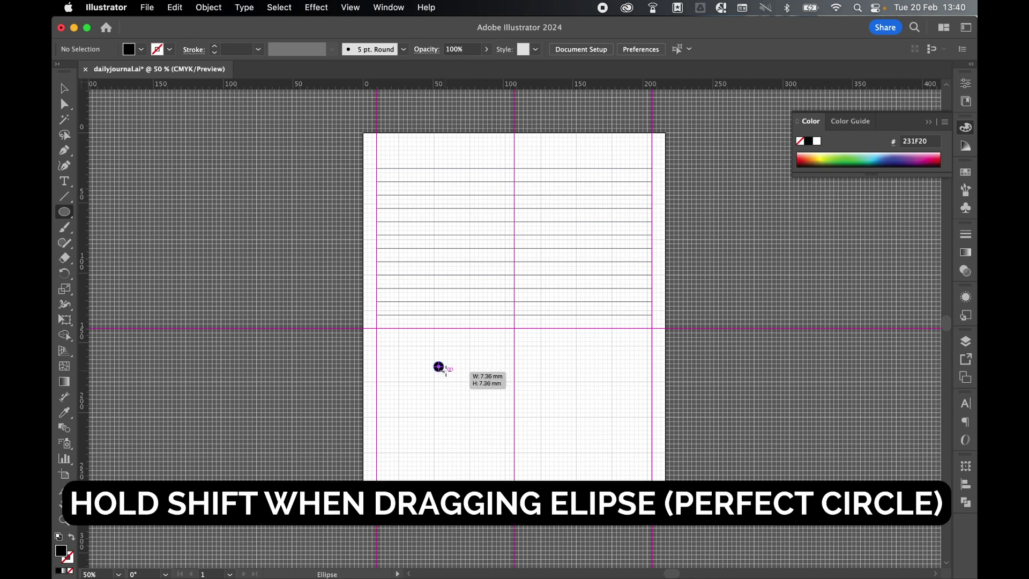
drag(445, 371, 446, 372)
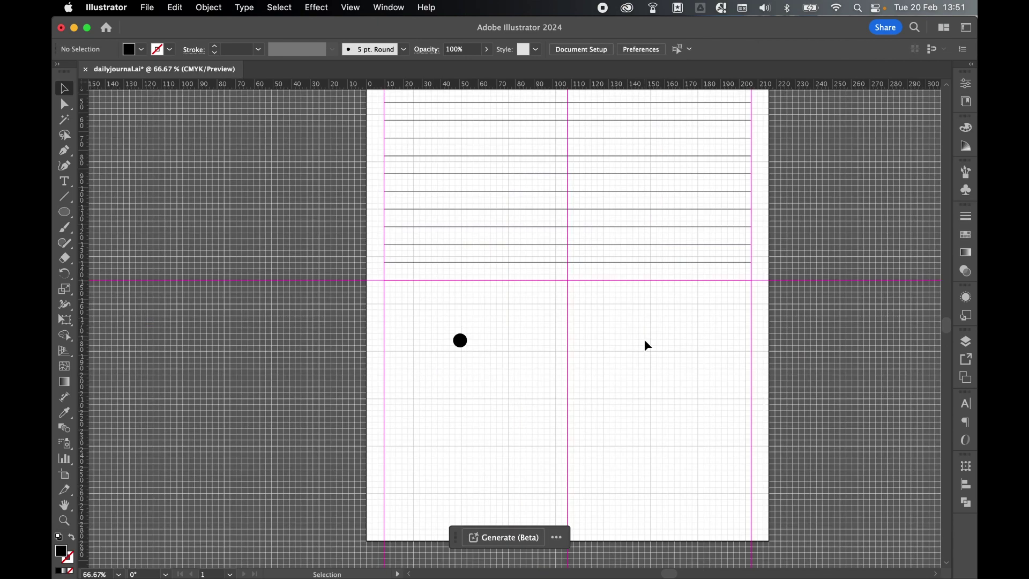
Drag the dot into the Swatches panel to create New Pattern Swatch 2
click(966, 236)
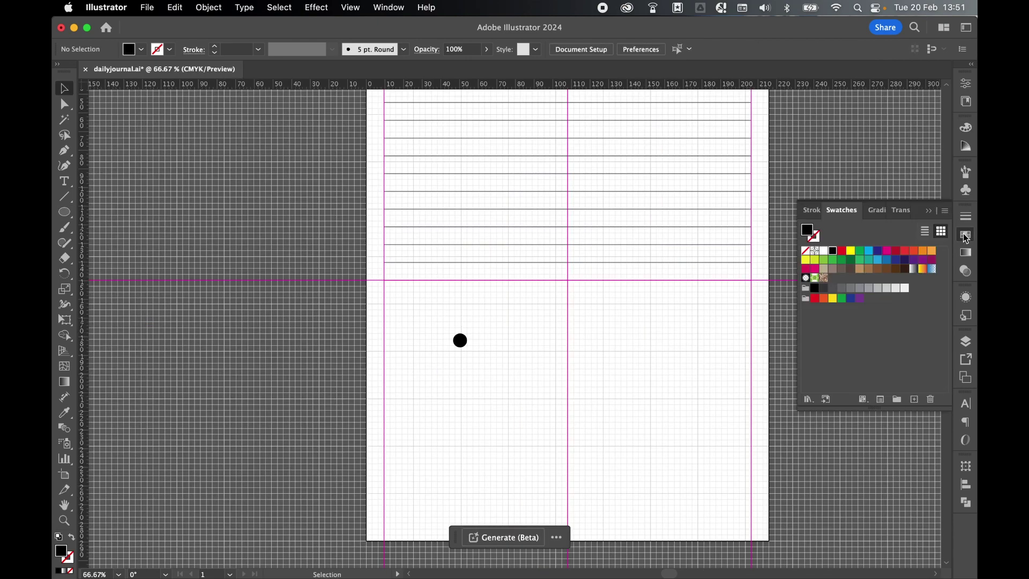
click(464, 344)
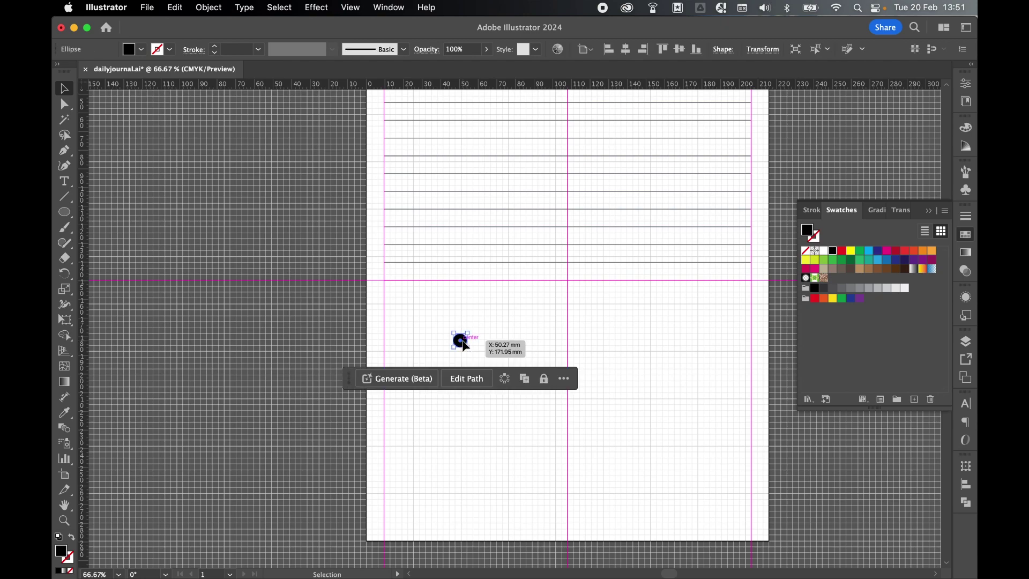
drag(465, 345, 462, 347)
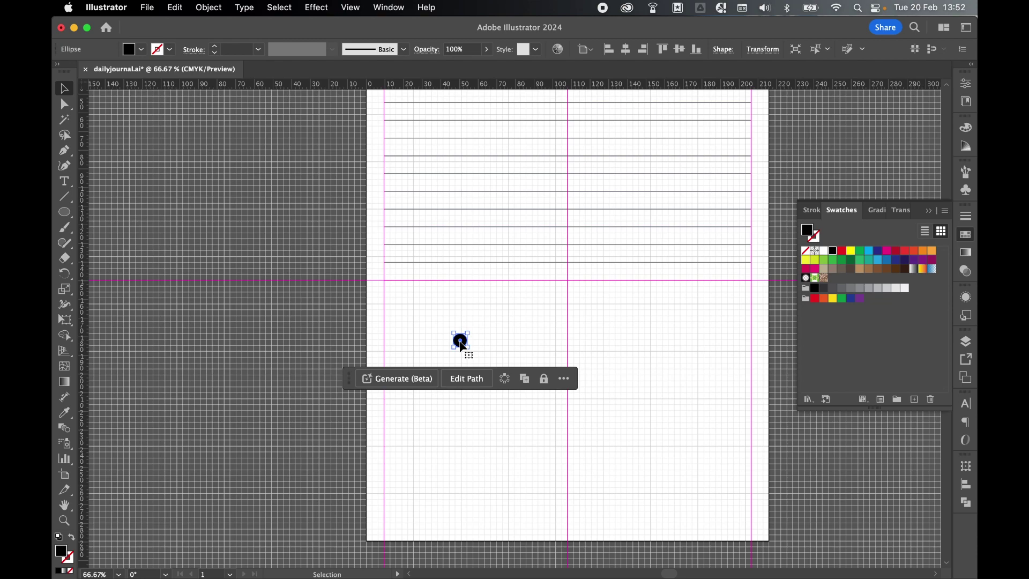
drag(462, 347, 837, 285)
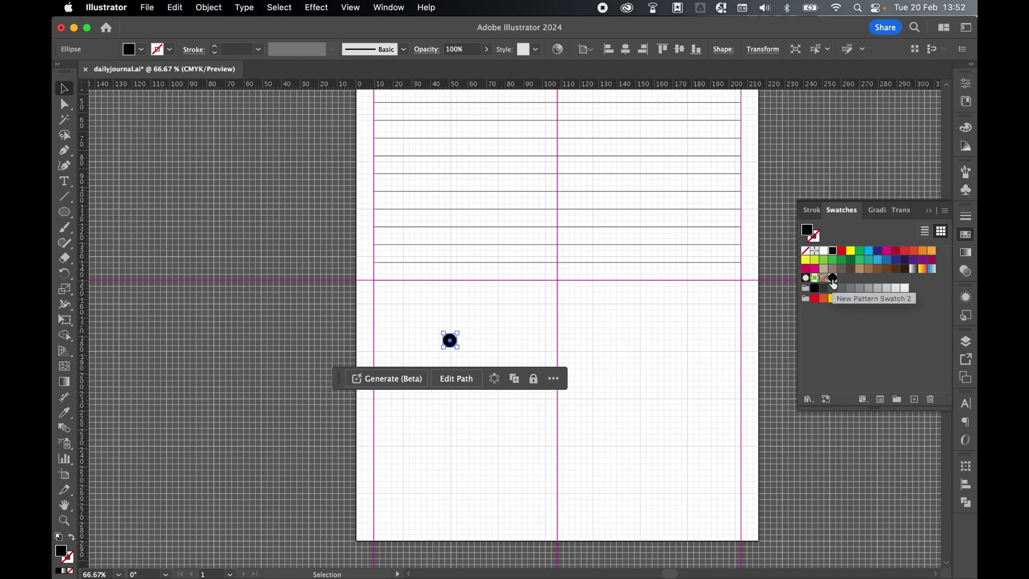
Open New Pattern Swatch 2 for editing and shrink its dot to half size
double_click(833, 278)
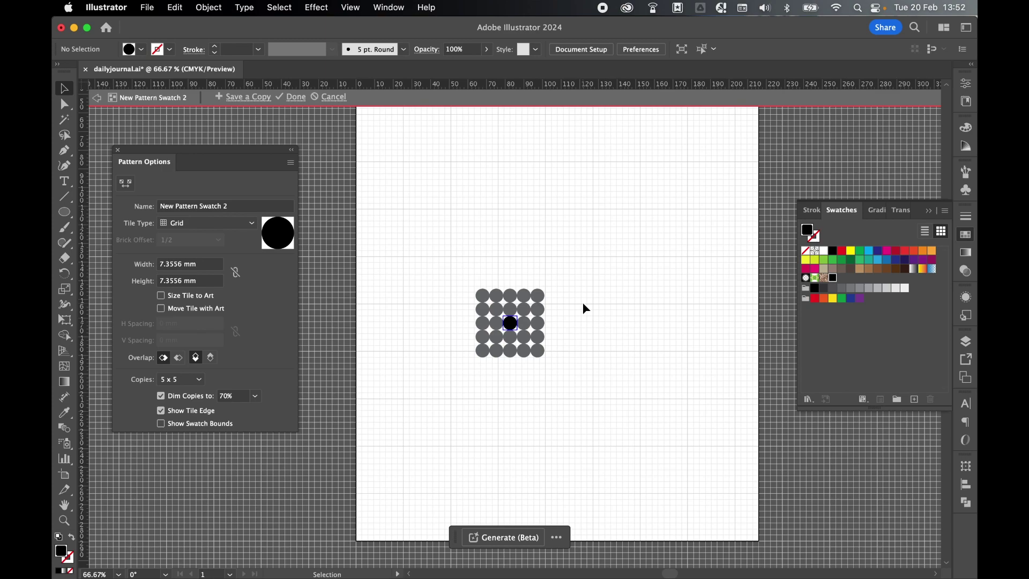
key(super+equal)
key(super+equal)
key(super+equal)
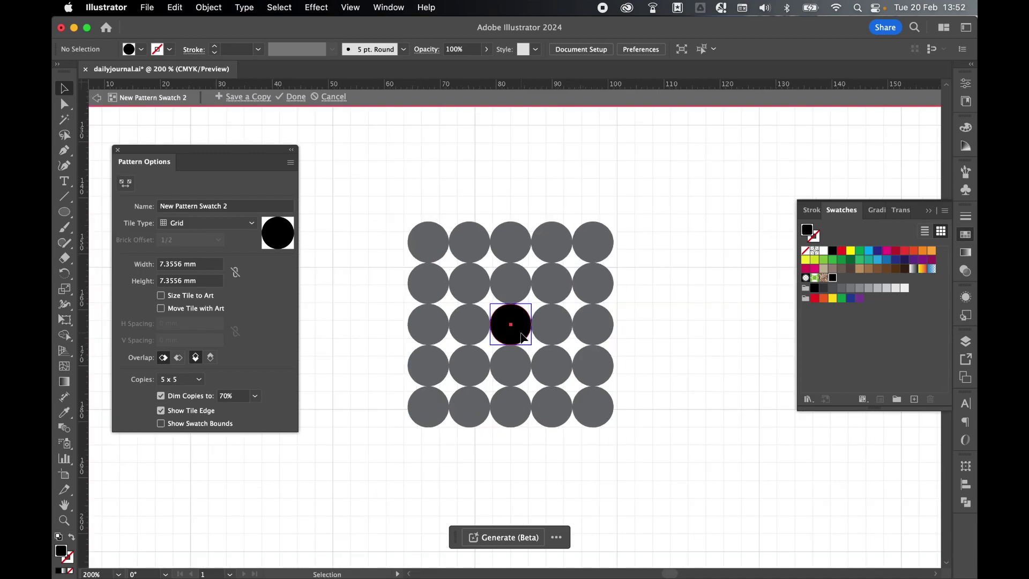
click(521, 333)
drag(531, 343, 503, 316)
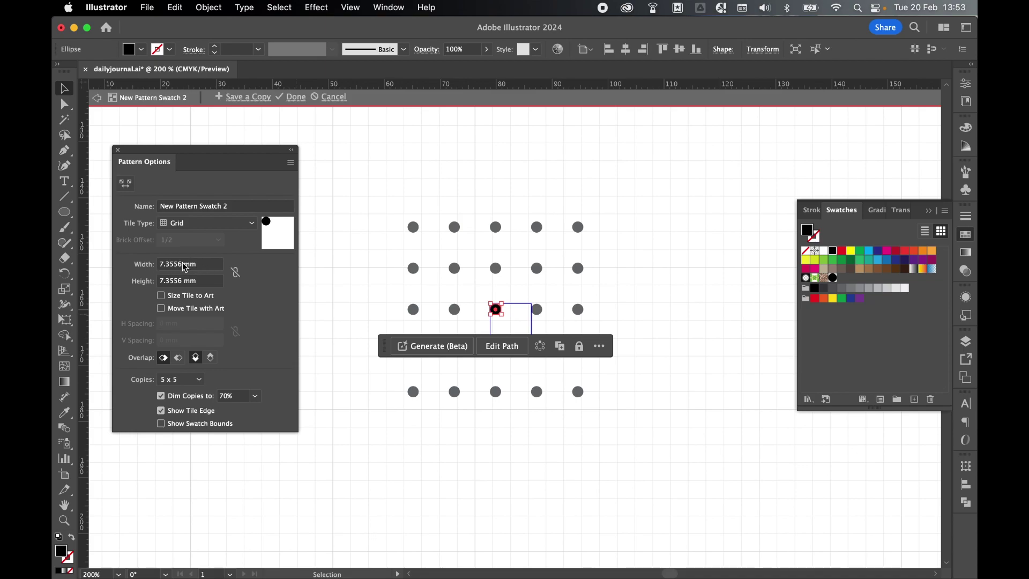
Set the pattern tile to 10 × 10 mm and move the dot toward the tile's corner
click(184, 266)
key(super+a)
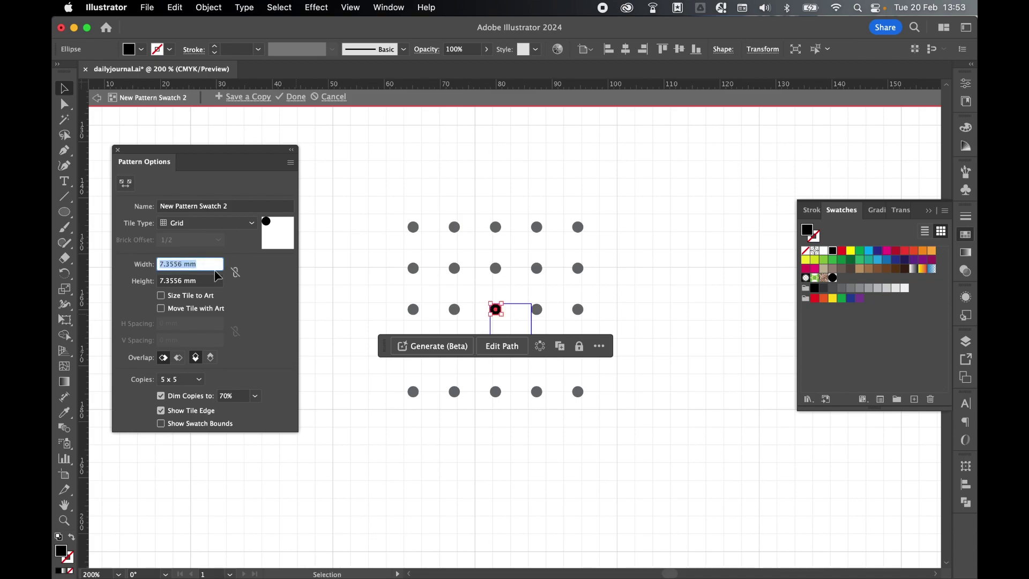
text(10)
key(Tab)
text(10)
key(Tab)
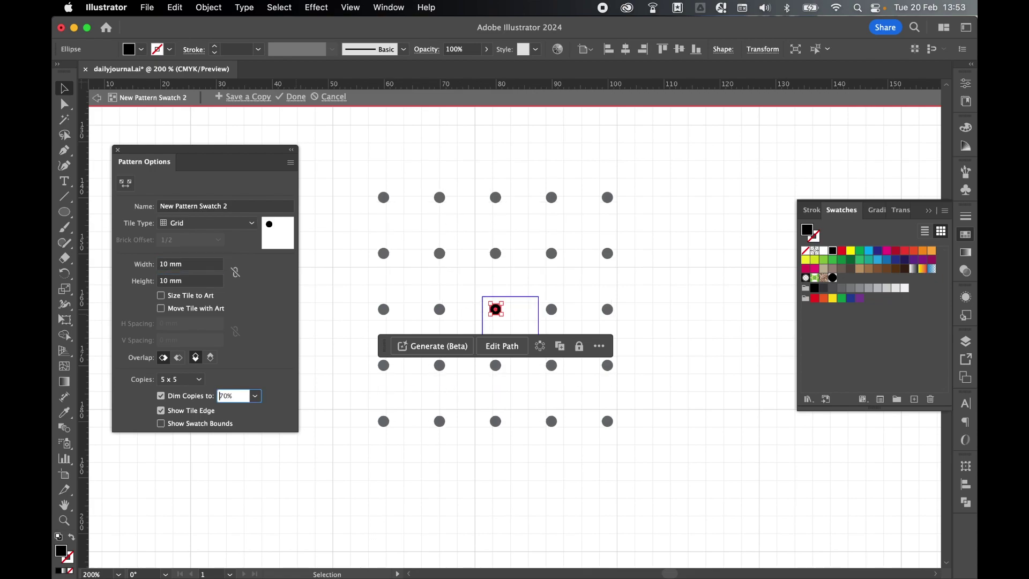
drag(496, 313, 487, 302)
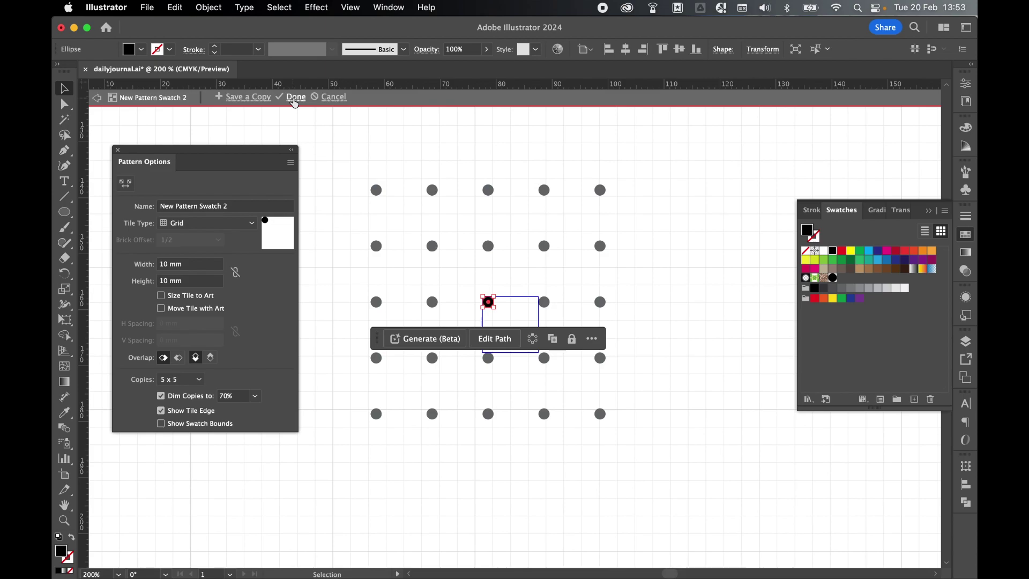
click(294, 99)
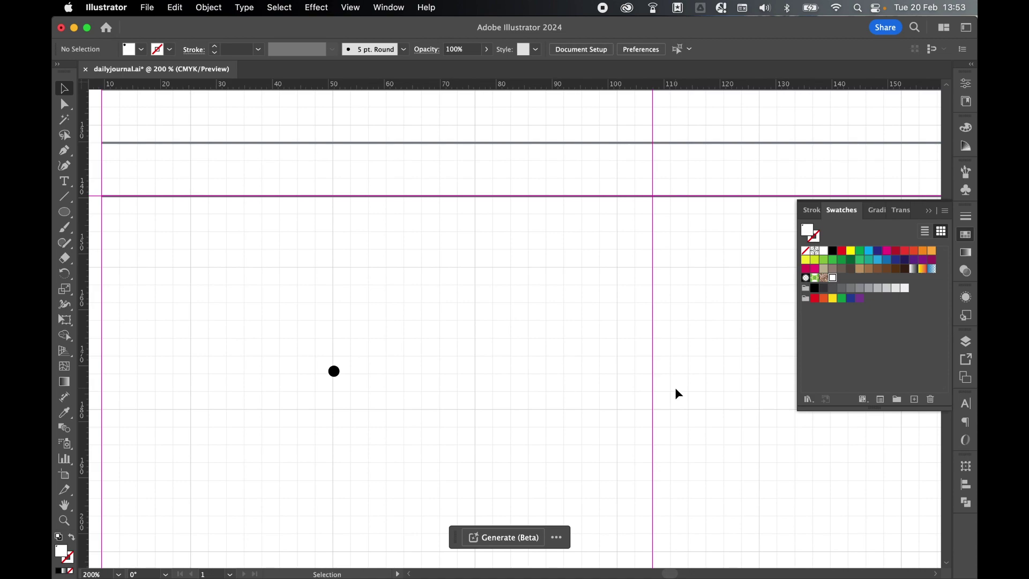
Zoom out to the whole page and delete the stray original dot
key(super+minus)
key(super+minus)
key(super+minus)
key(super+minus)
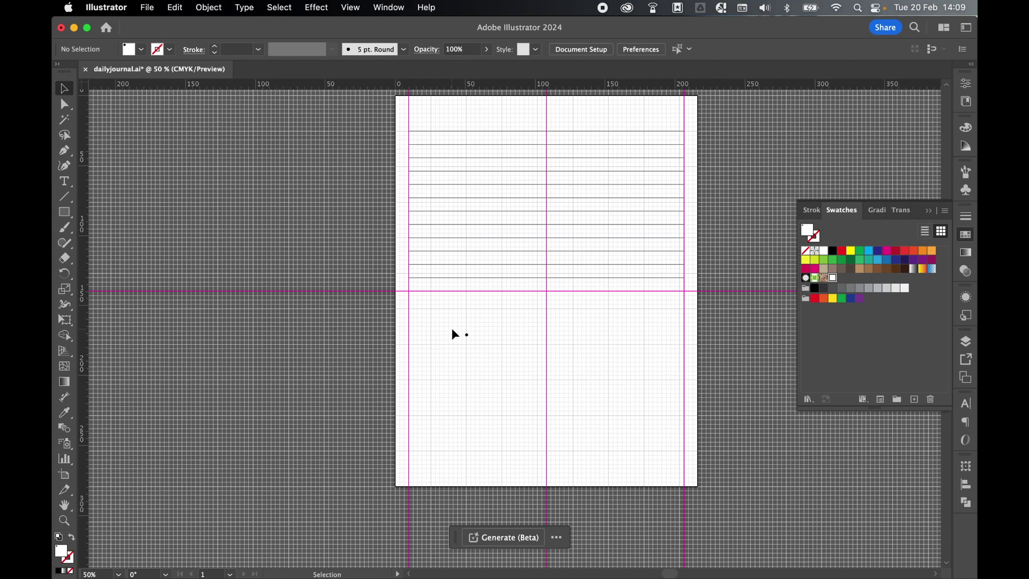
key(super+a)
key(Delete)
Draw a dot-pattern rectangle, about 196.85 × 126.67 mm, across the lower page and hide the grid
drag(64, 212, 93, 213)
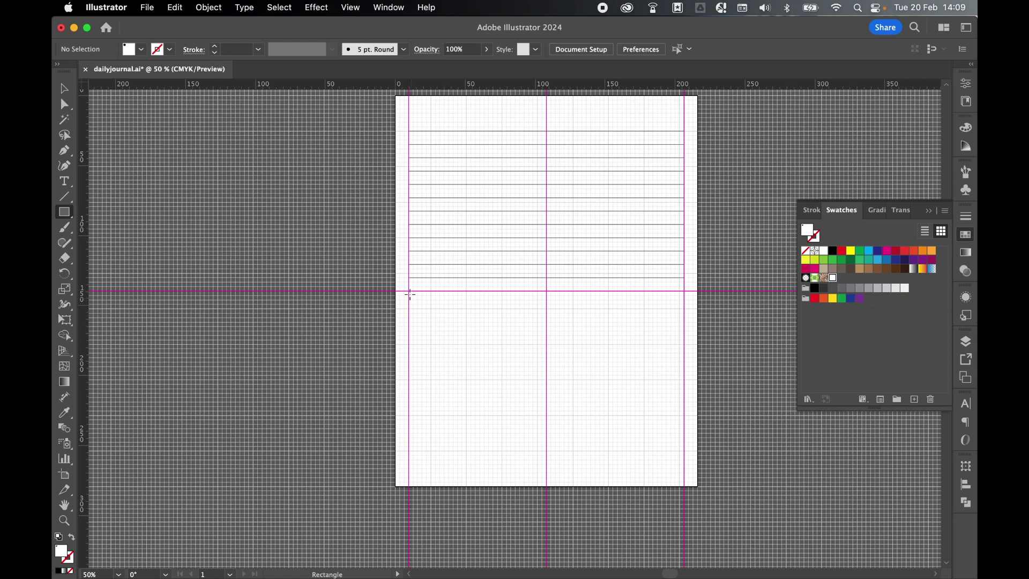
drag(408, 291, 683, 468)
key(super+apostrophe)
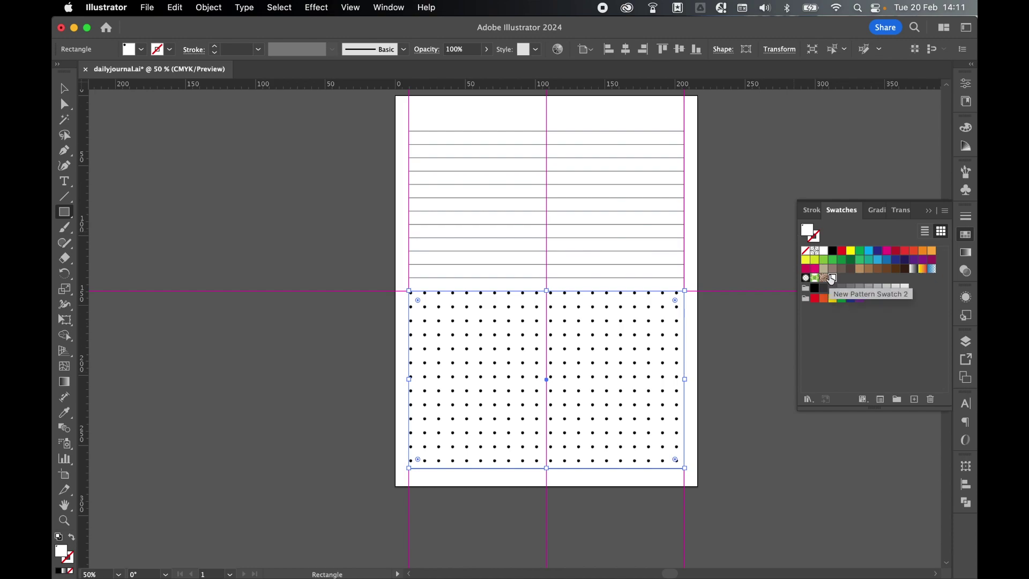
Shrink the dot in New Pattern Swatch 2 to about 0.98 mm and apply the change
double_click(832, 280)
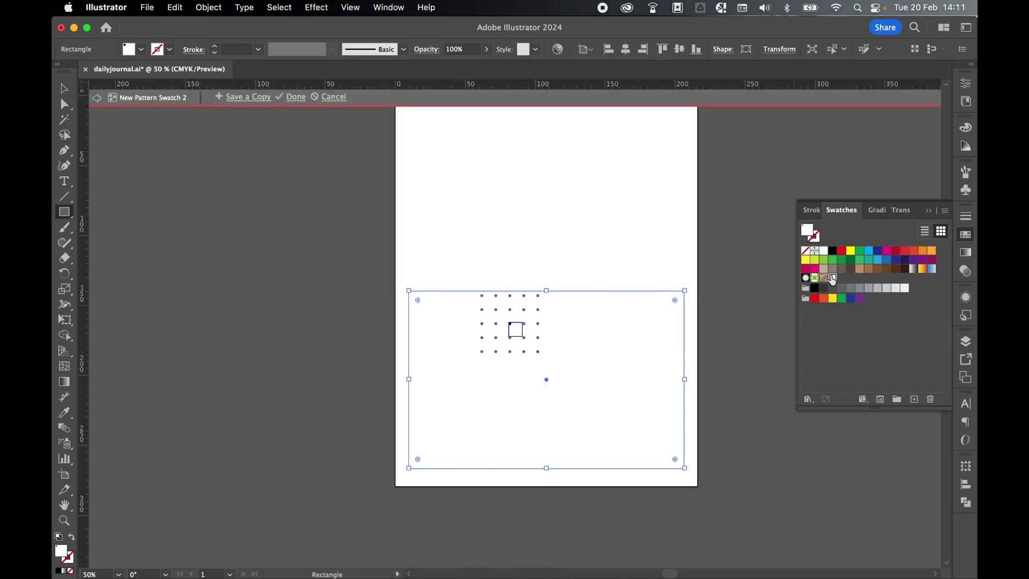
key(super+equal)
key(super+equal)
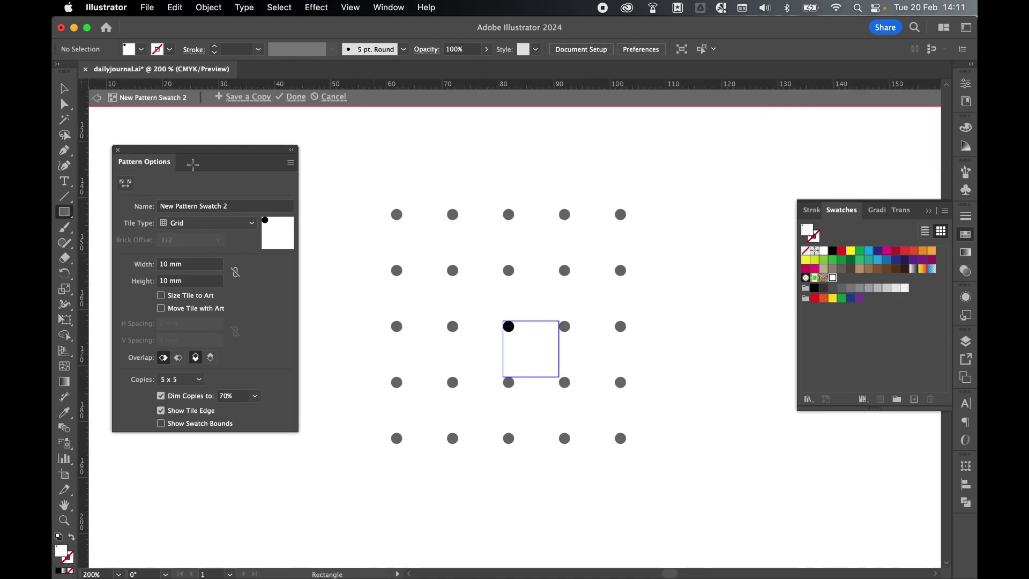
click(63, 87)
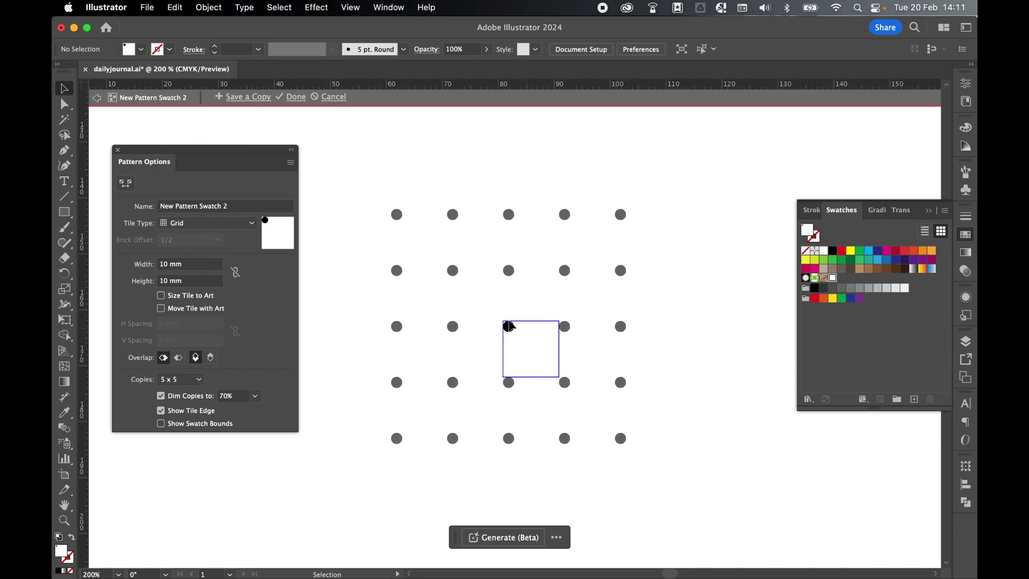
click(509, 327)
drag(515, 333, 513, 331)
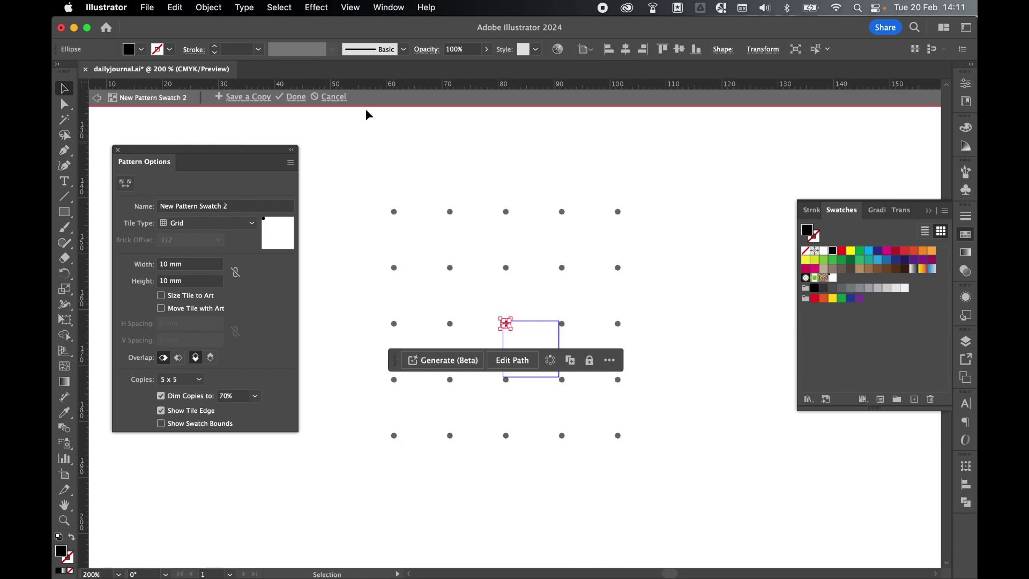
click(294, 97)
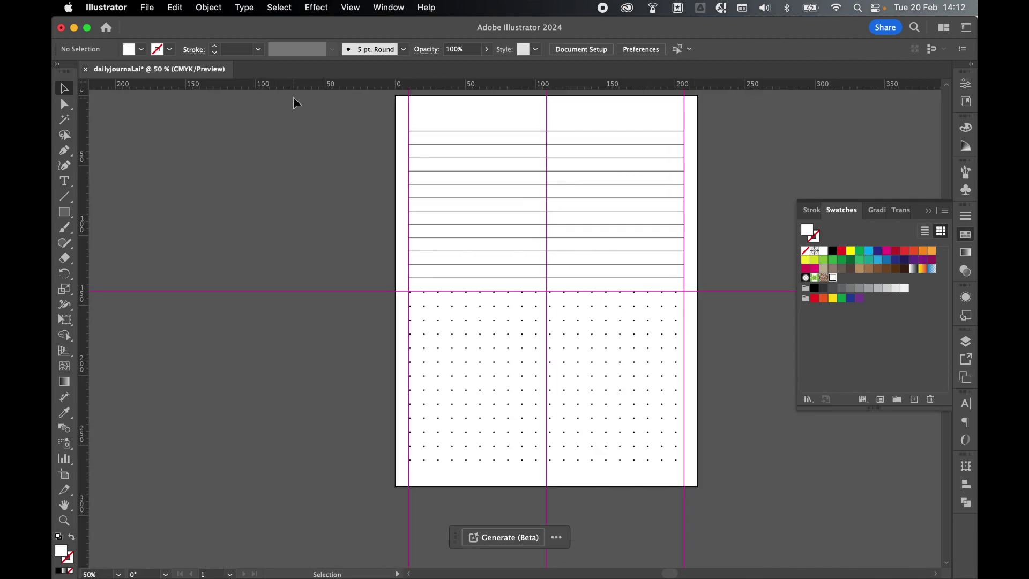
Open Object > Transform > Scale for the dot rectangle with only Transform Patterns checked
click(498, 354)
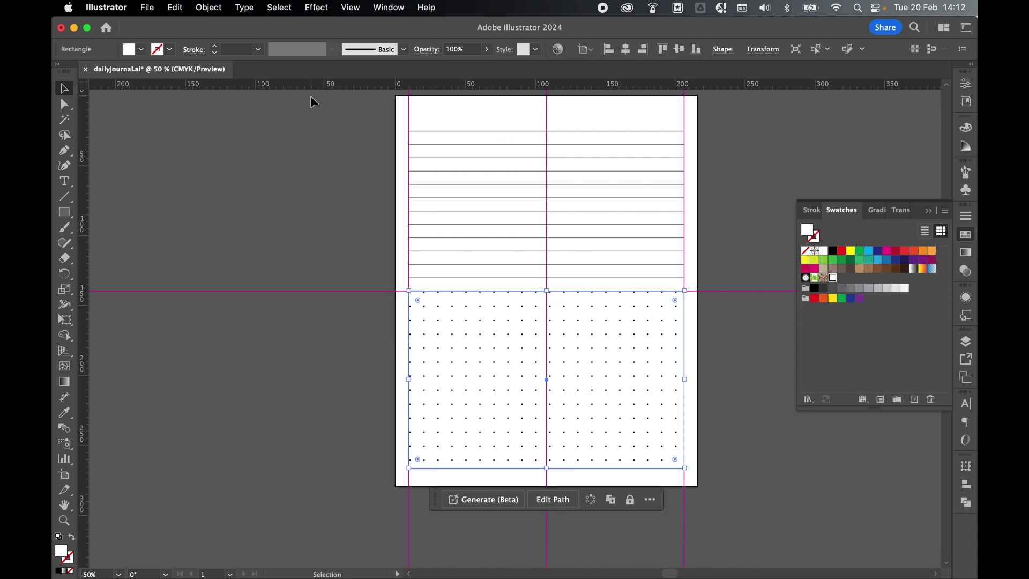
click(209, 7)
mouse_move(257, 26)
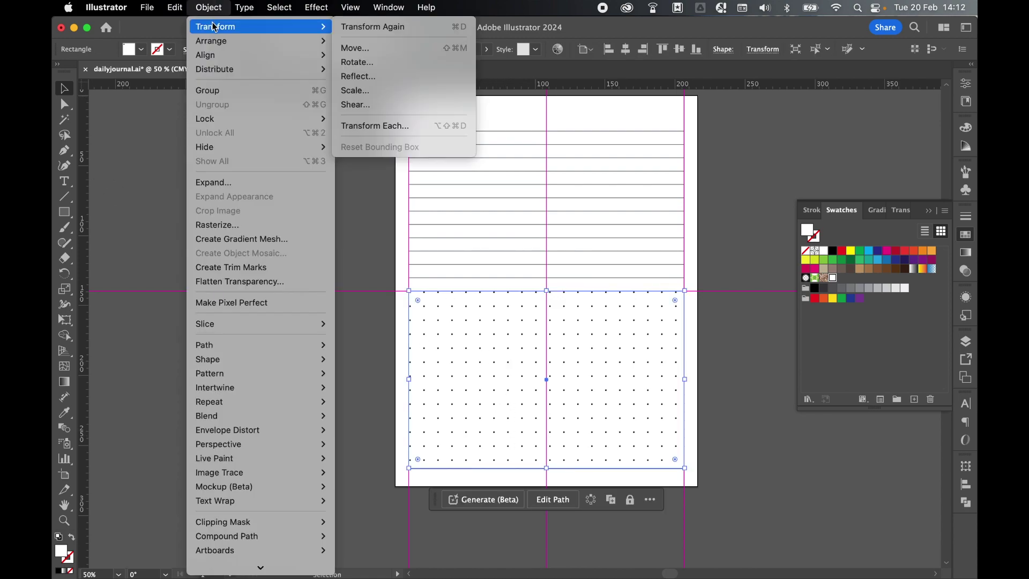
click(355, 91)
click(173, 321)
click(262, 321)
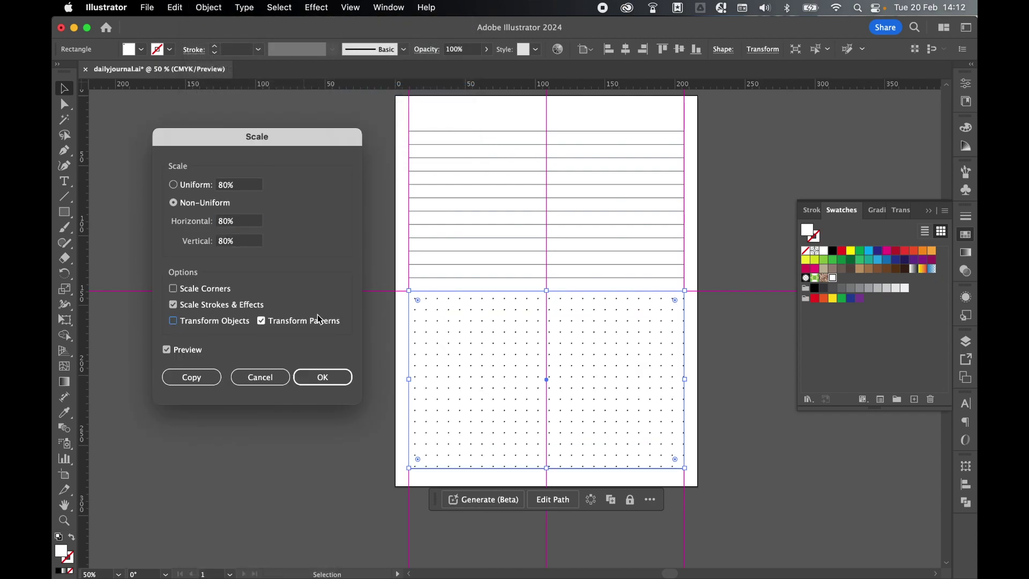
Preview non-uniform pattern scales of 70% and then 120%
double_click(225, 221)
text(70)
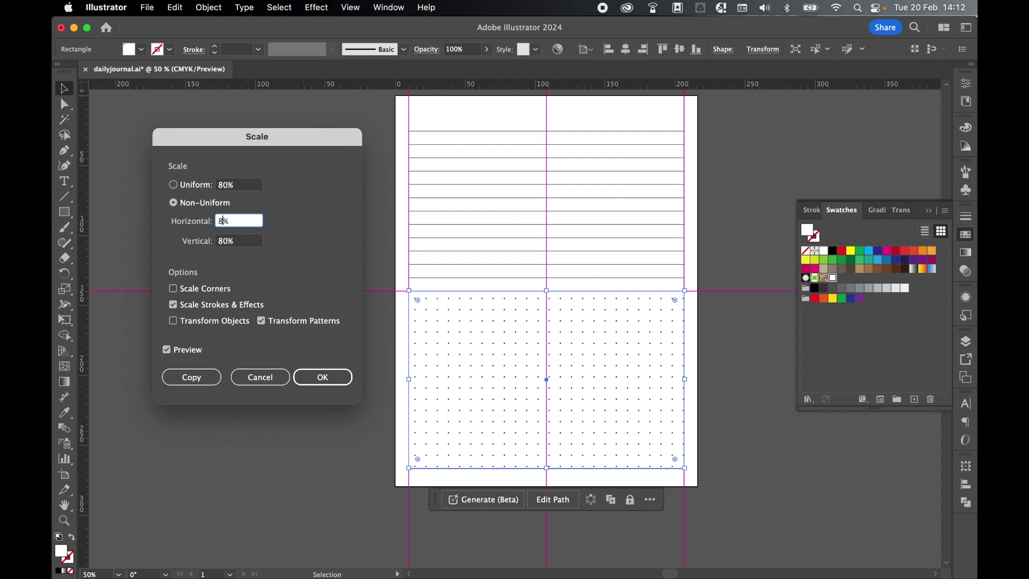
key(Tab)
text(70)
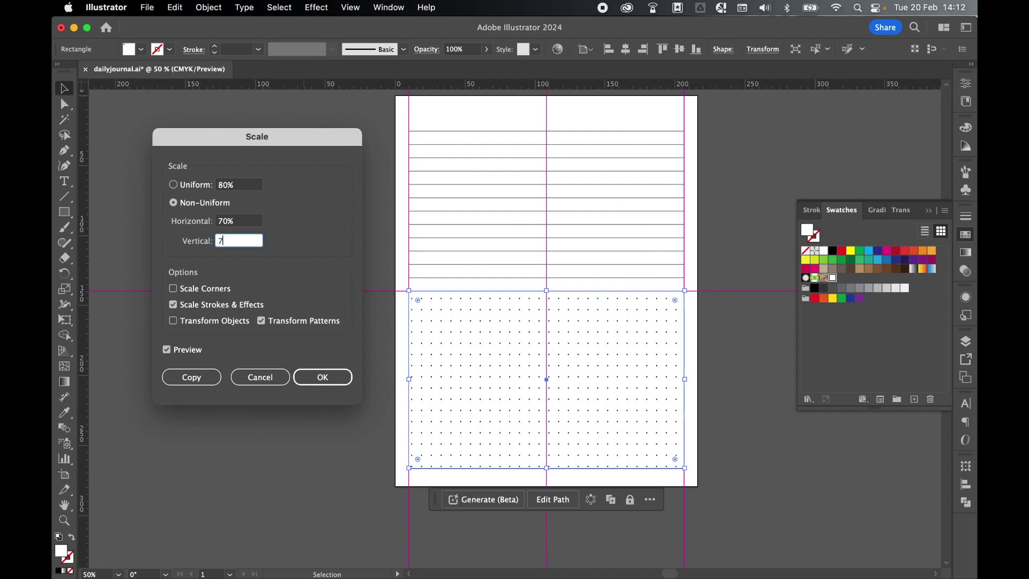
key(Tab)
double_click(229, 221)
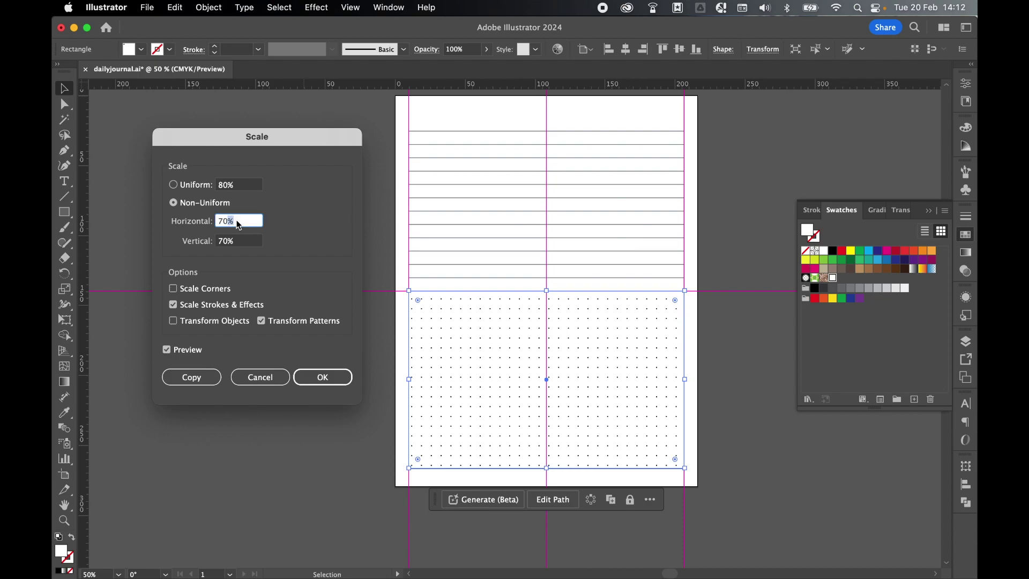
text(120)
key(Tab)
text(12)
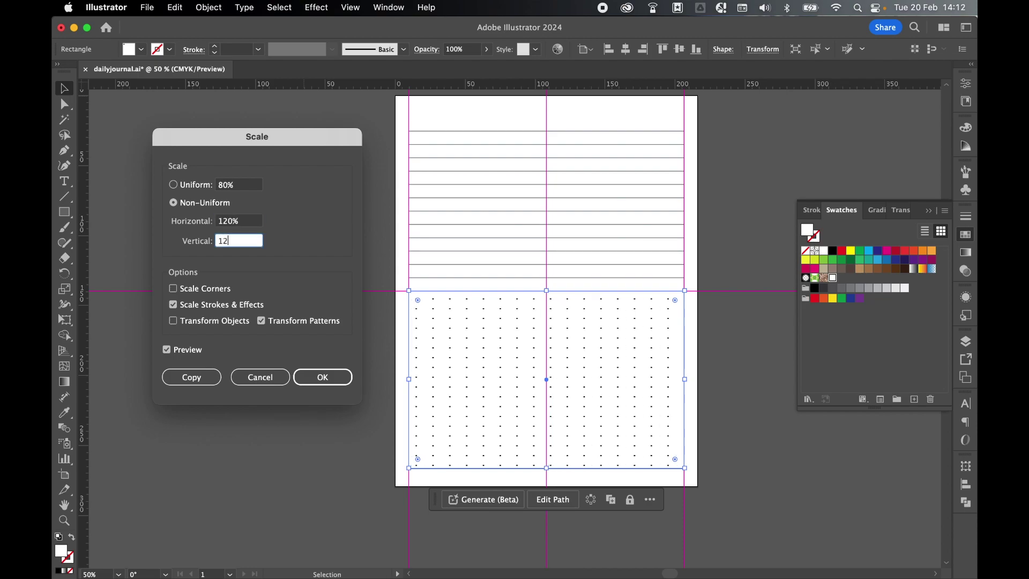
text(0)
click(249, 220)
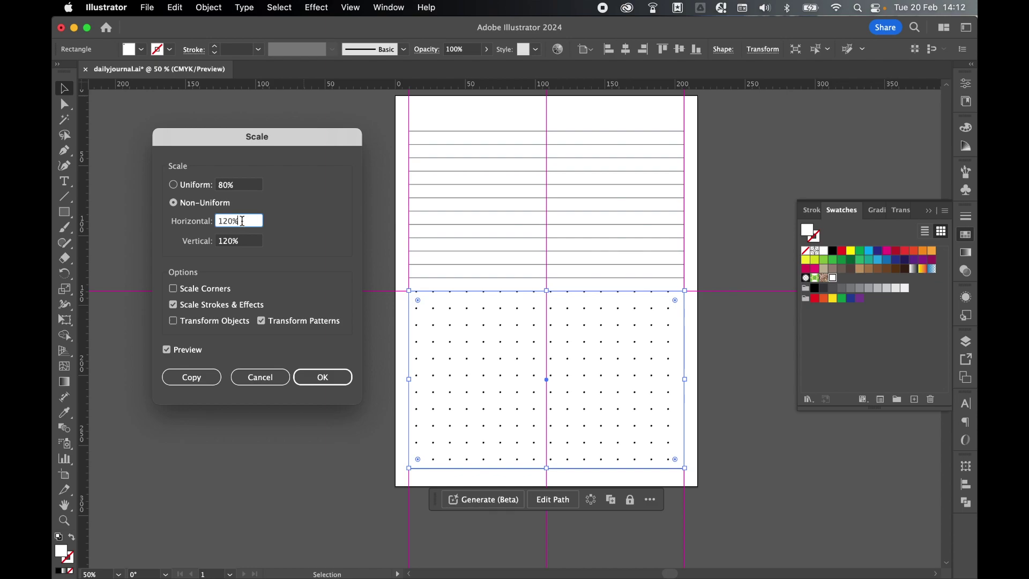
Set the pattern scale to 80% by 80%, apply it, and deselect the rectangle
key(super+a)
text(80)
key(Tab)
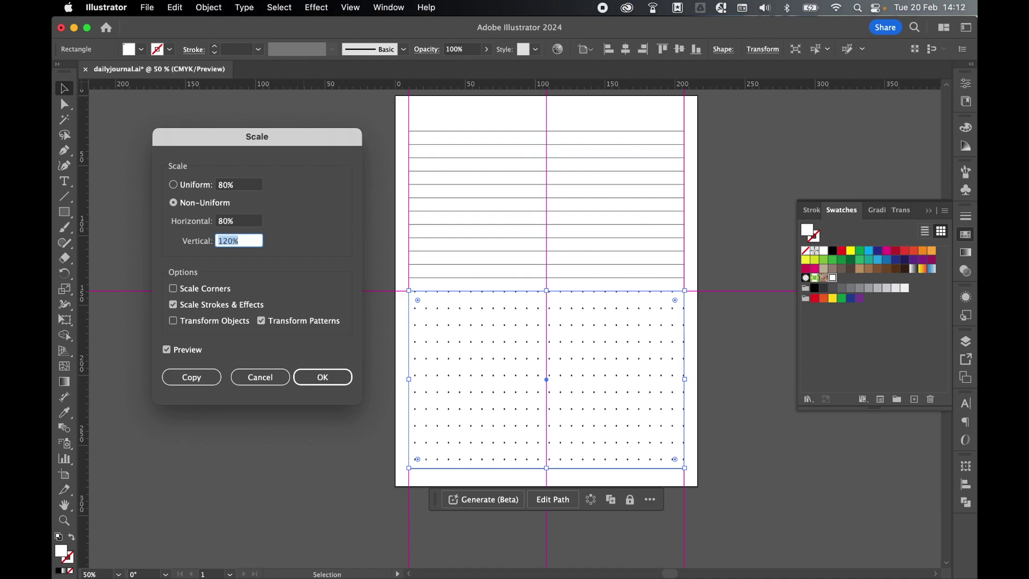
text(80)
key(Tab)
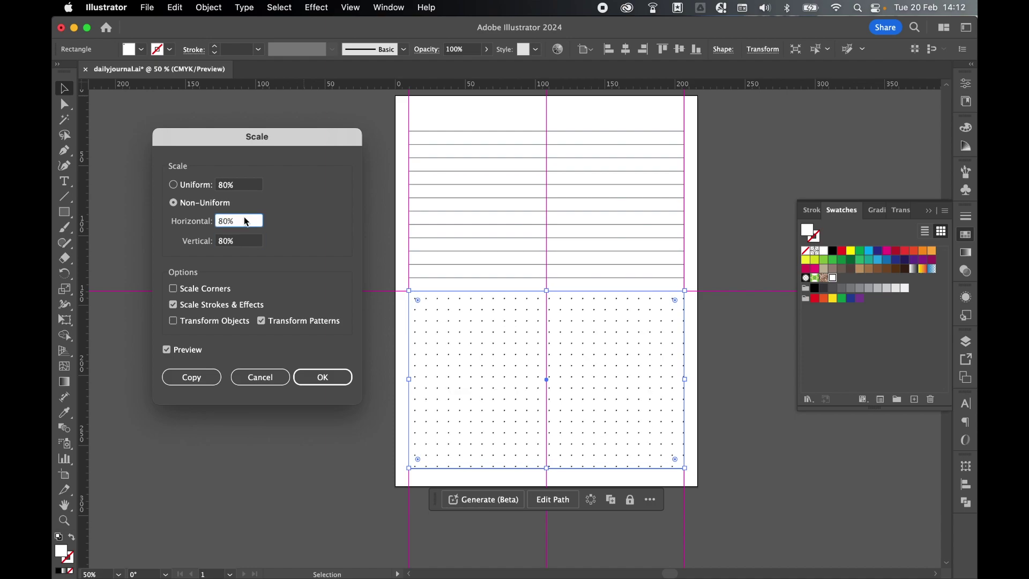
click(316, 375)
click(742, 184)
Hide the guides with Cmd+;, show the document grid with Cmd+', and scroll to the page top
scroll(743, 185, up, 3)
scroll(744, 185, right, 3)
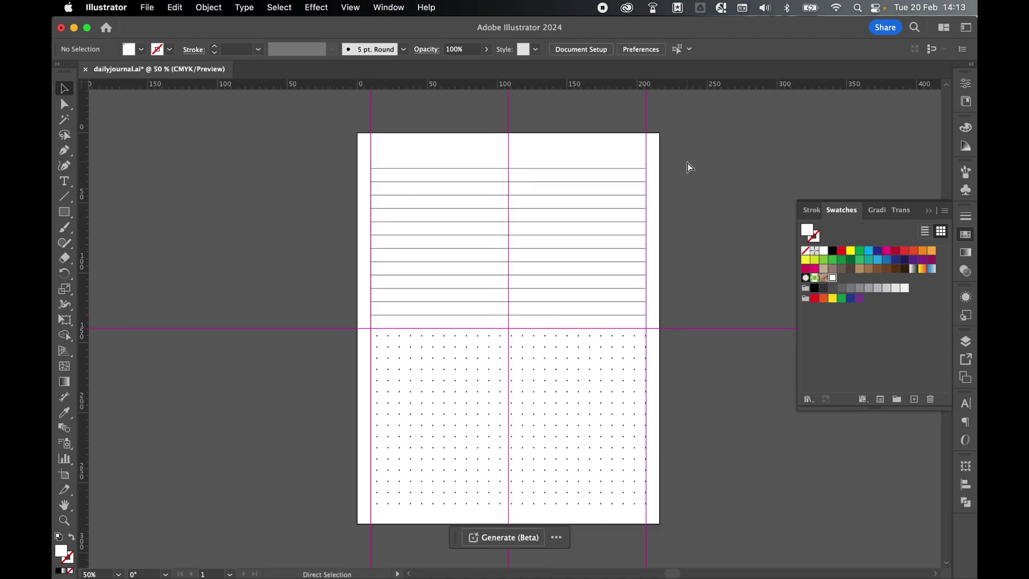
key(super+semicolon)
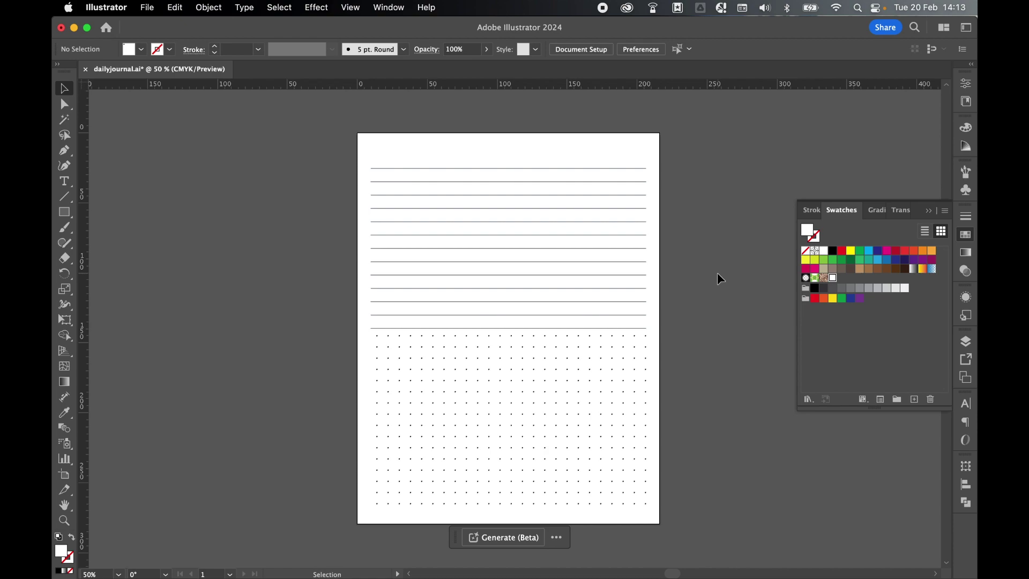
key(super+apostrophe)
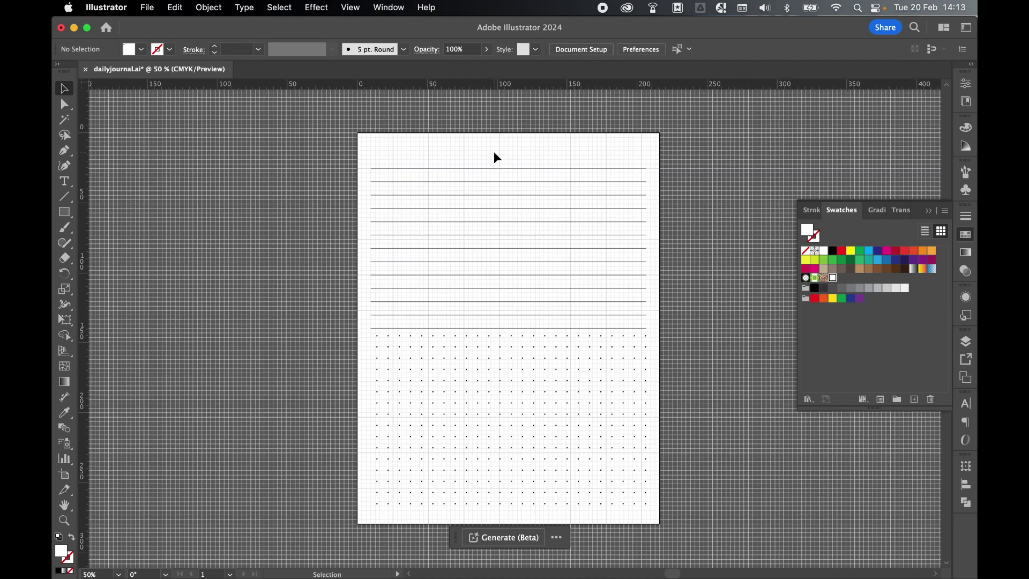
scroll(494, 151, up, 3)
scroll(494, 151, left, 3)
scroll(493, 151, up, 5)
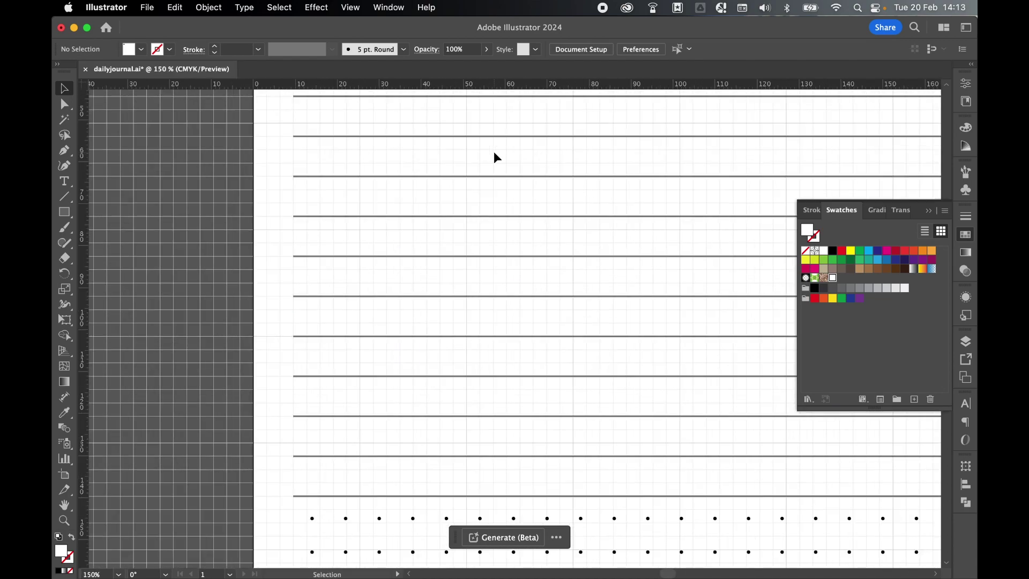
scroll(622, 206, up, 5)
scroll(622, 206, right, 2)
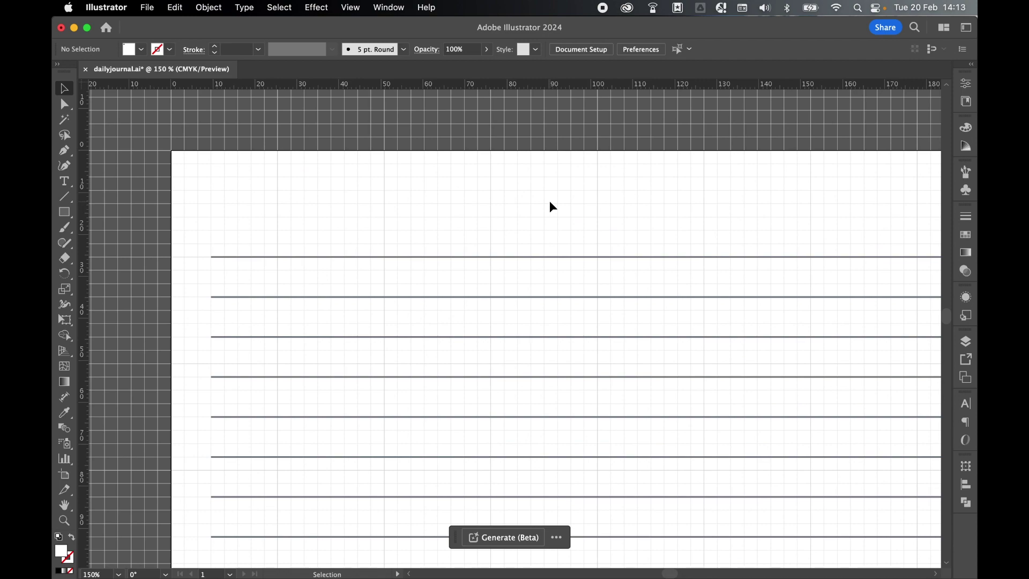
Turn on Snap to Grid and type a 'Today's Date' text area above the ruled lines
click(352, 7)
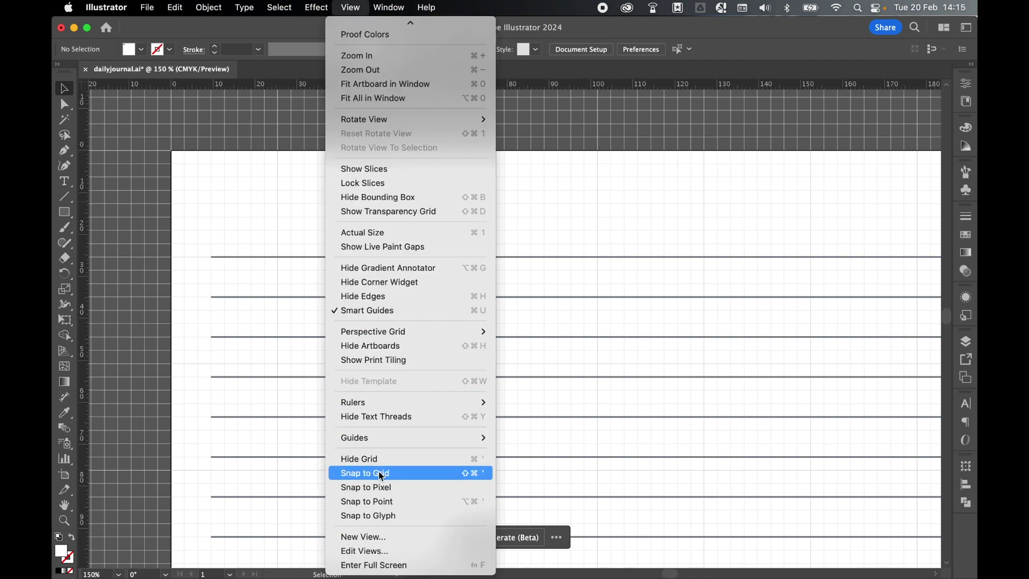
click(380, 473)
drag(64, 181, 102, 180)
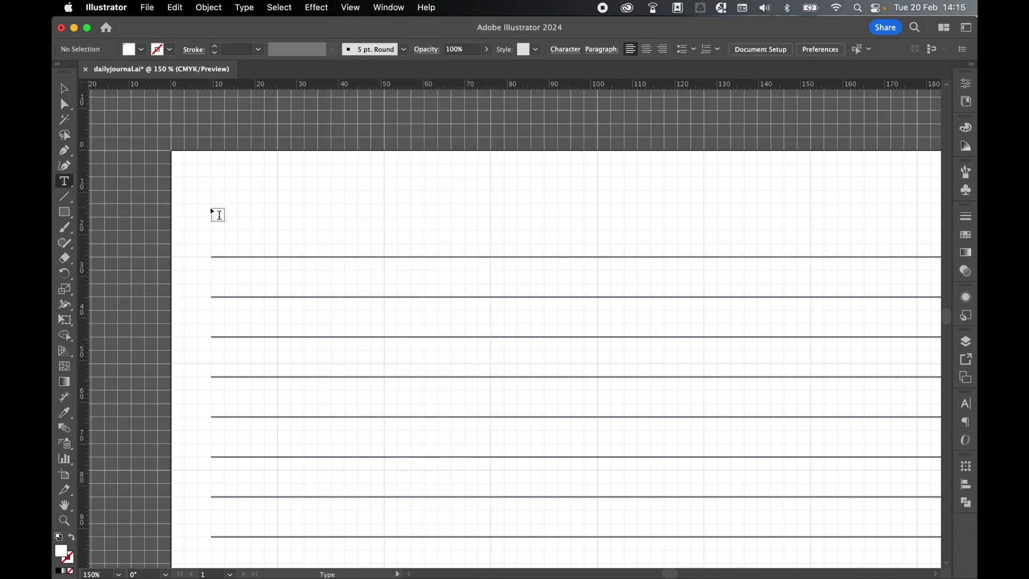
drag(210, 206, 389, 232)
text(T)
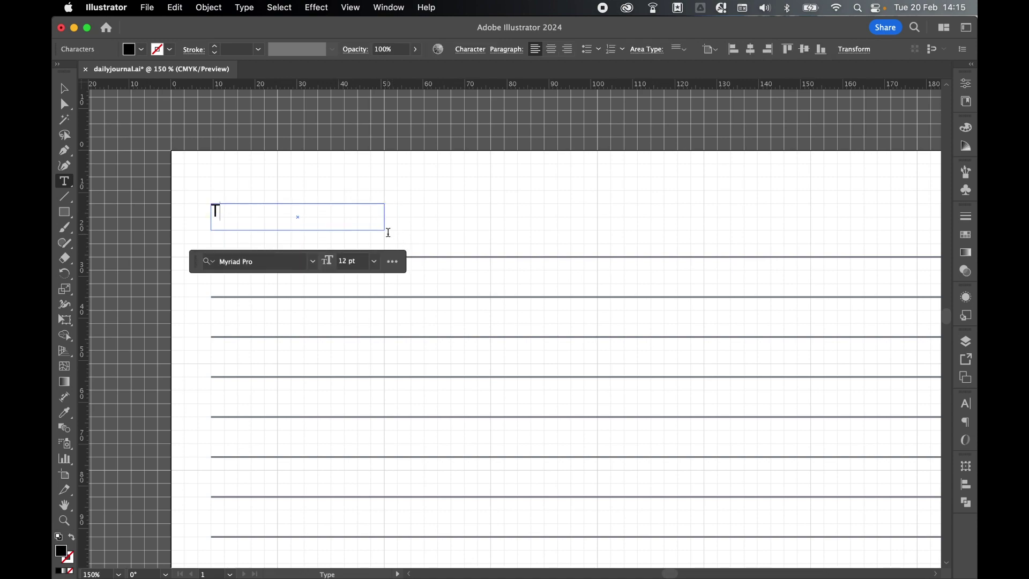
text(oday's Date)
key(Escape)
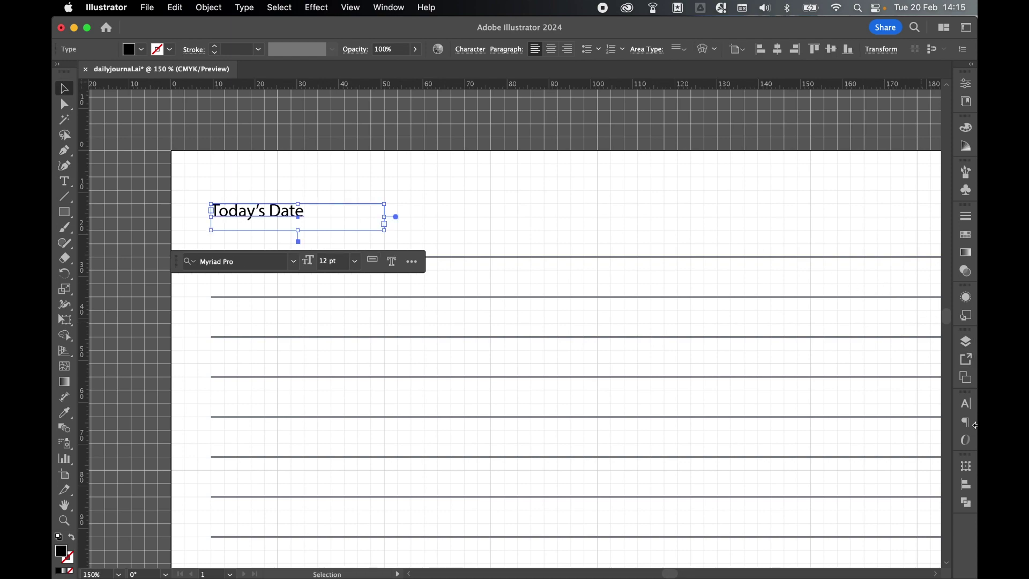
Set the heading font to League Spartan Bold and align it vertically in its frame
click(966, 403)
click(895, 386)
text(league)
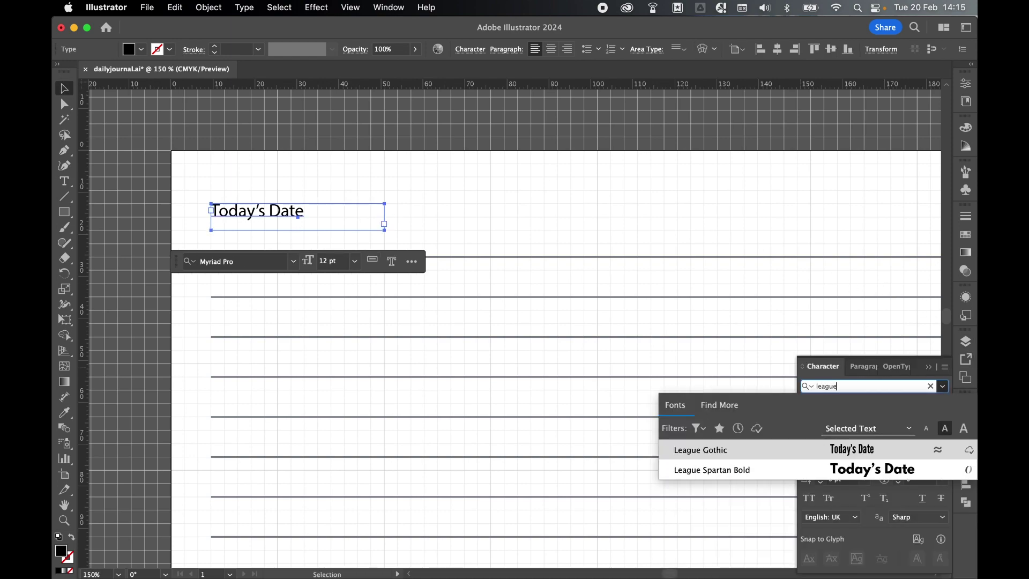
key(Down)
key(Return)
click(681, 49)
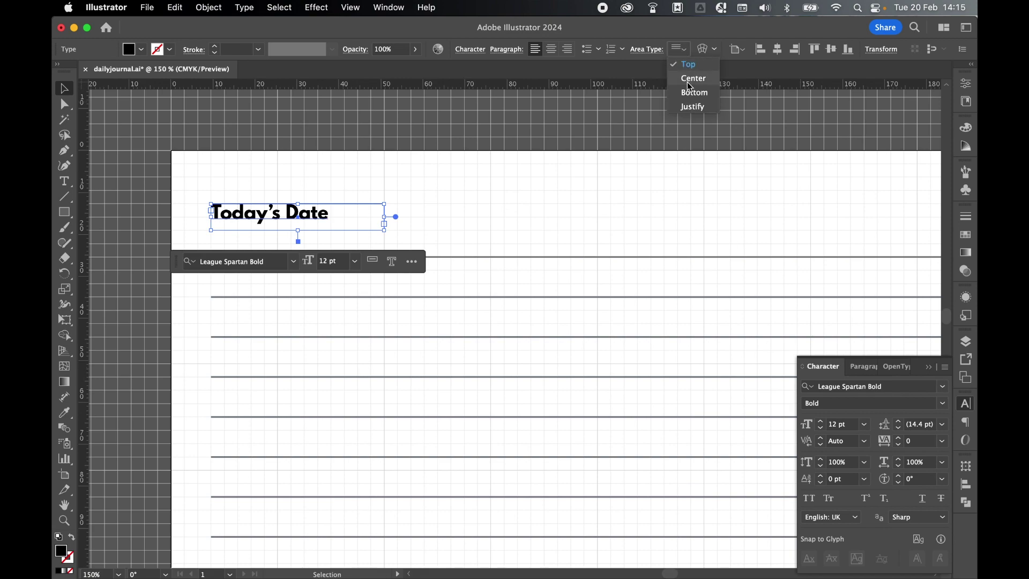
click(691, 91)
click(469, 186)
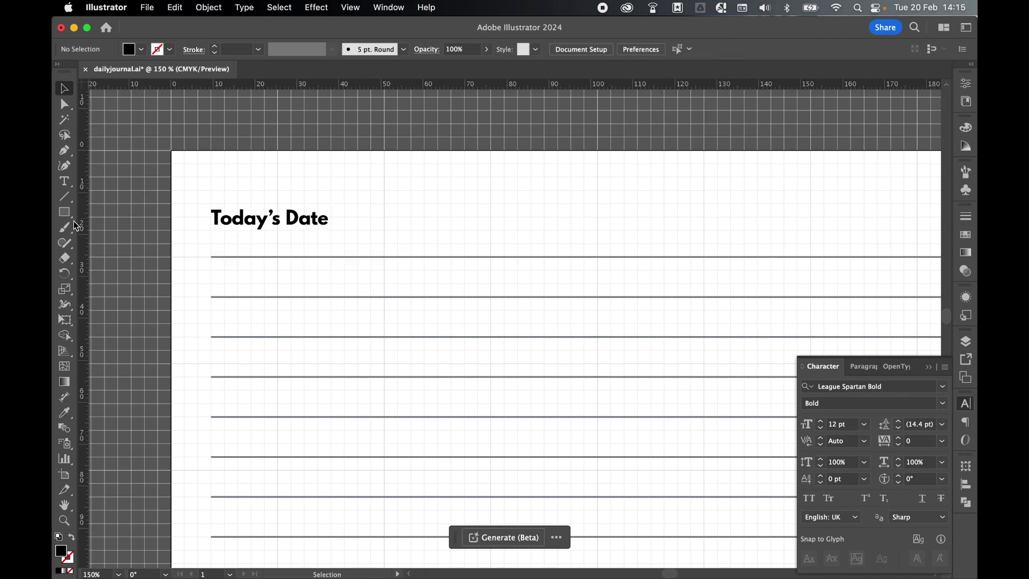
Draw a black-stroke, no-fill horizontal line right of the Today's Date heading
drag(63, 197, 88, 205)
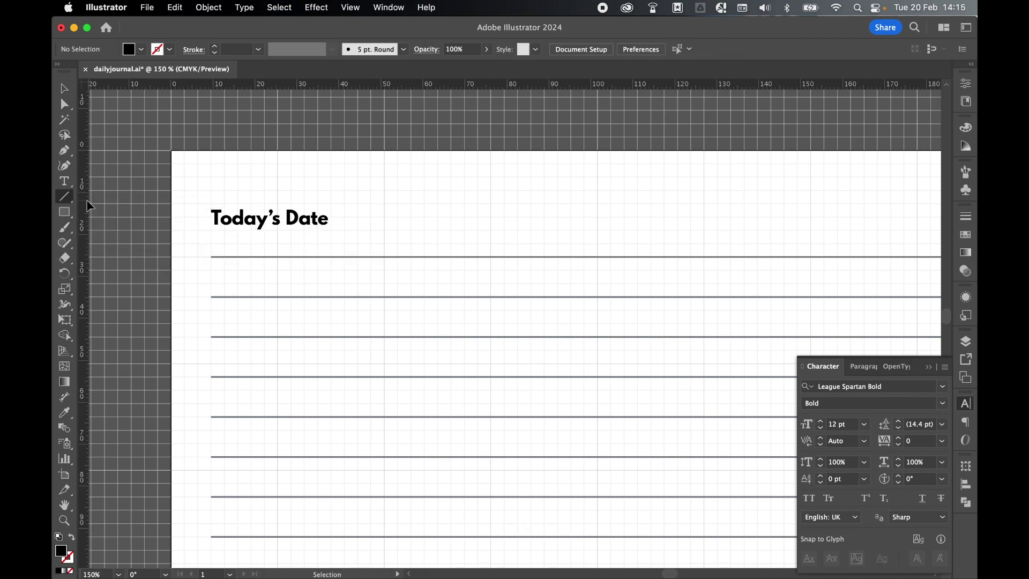
click(72, 538)
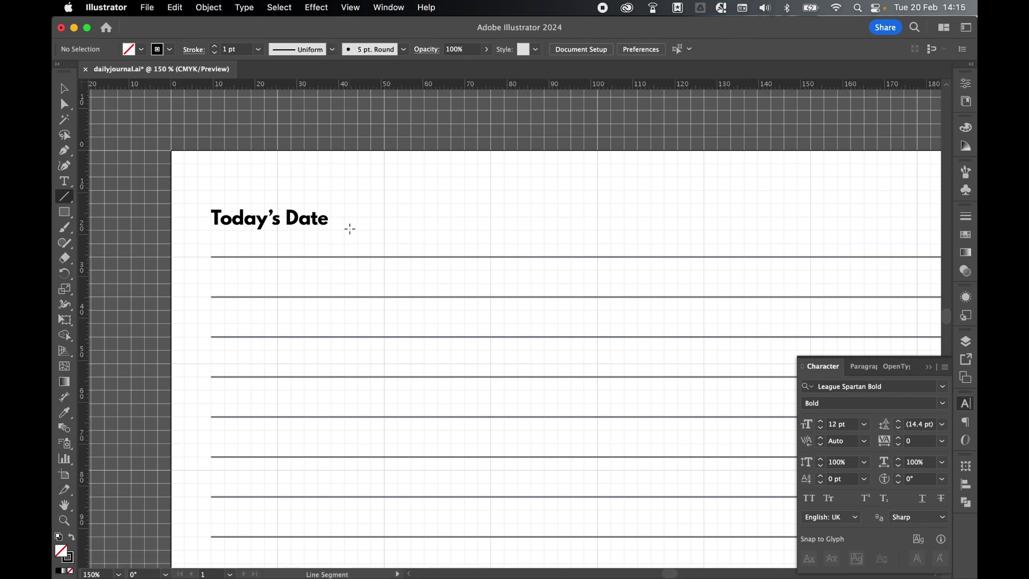
drag(344, 230, 545, 230)
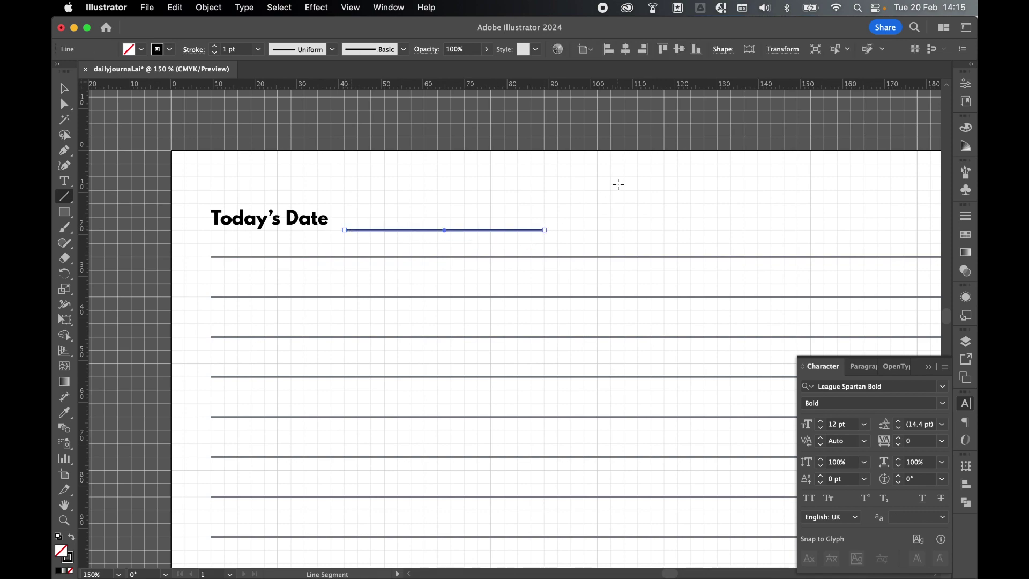
scroll(616, 184, right, 10)
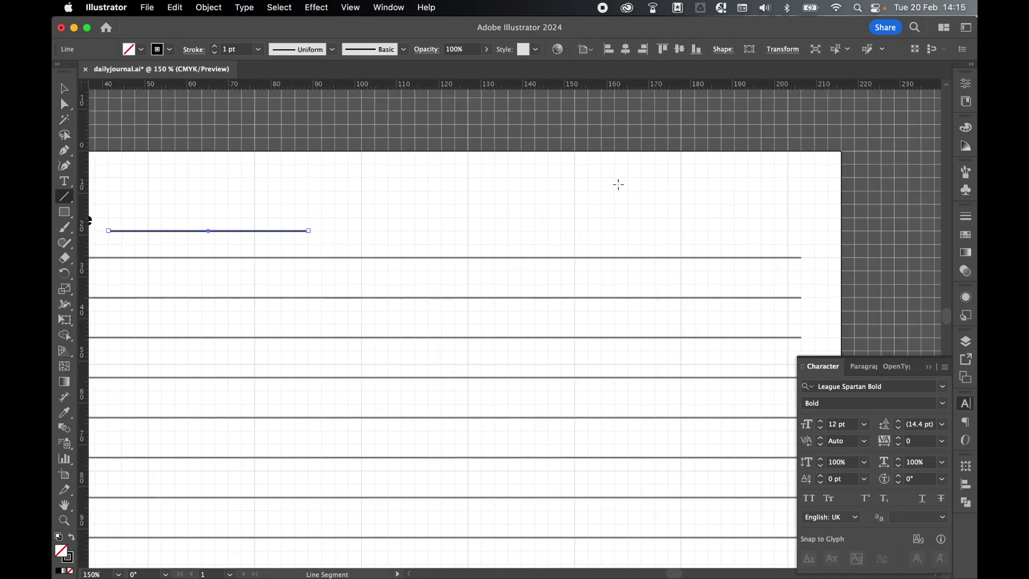
key(v)
click(691, 216)
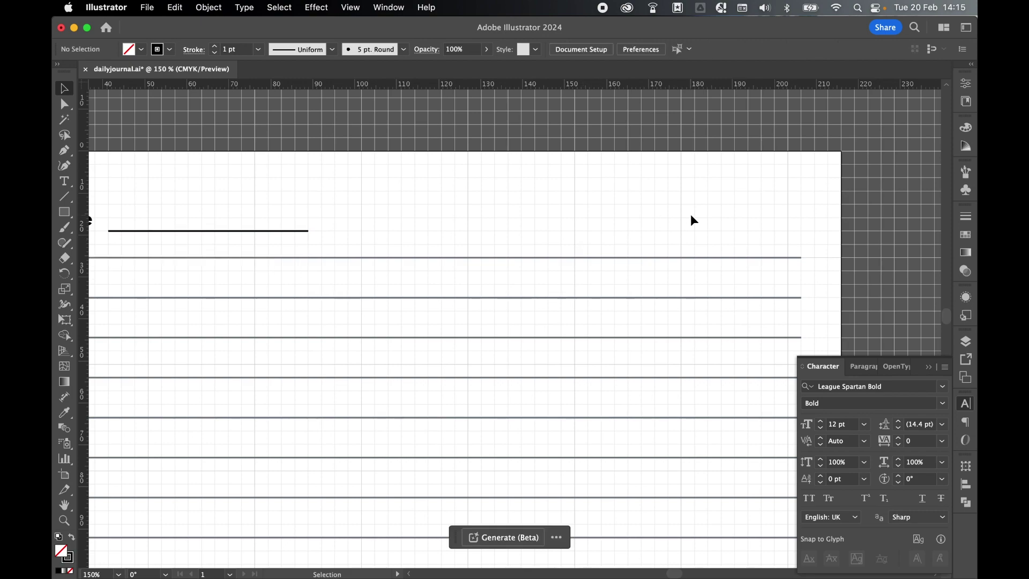
click(64, 181)
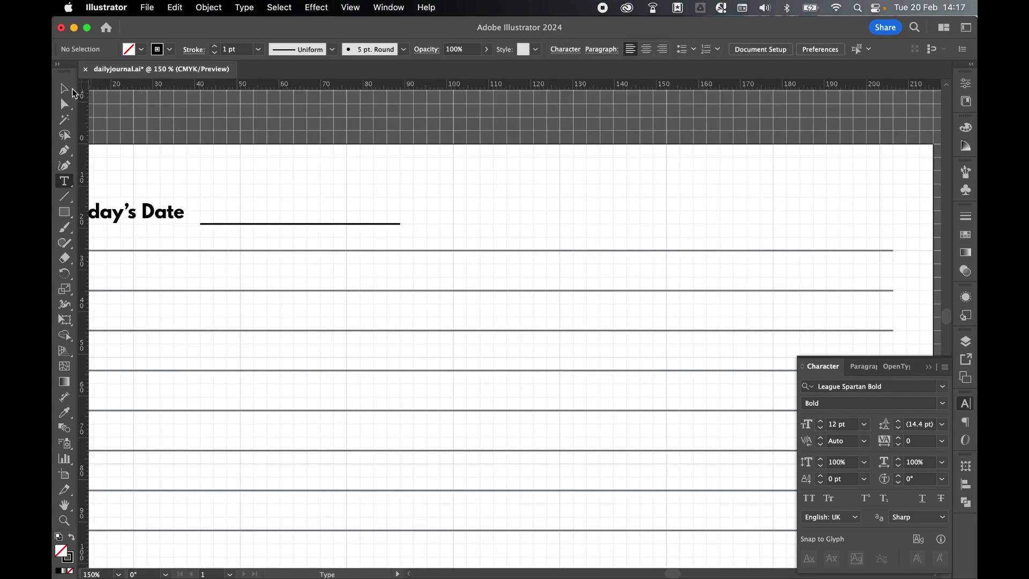
click(66, 89)
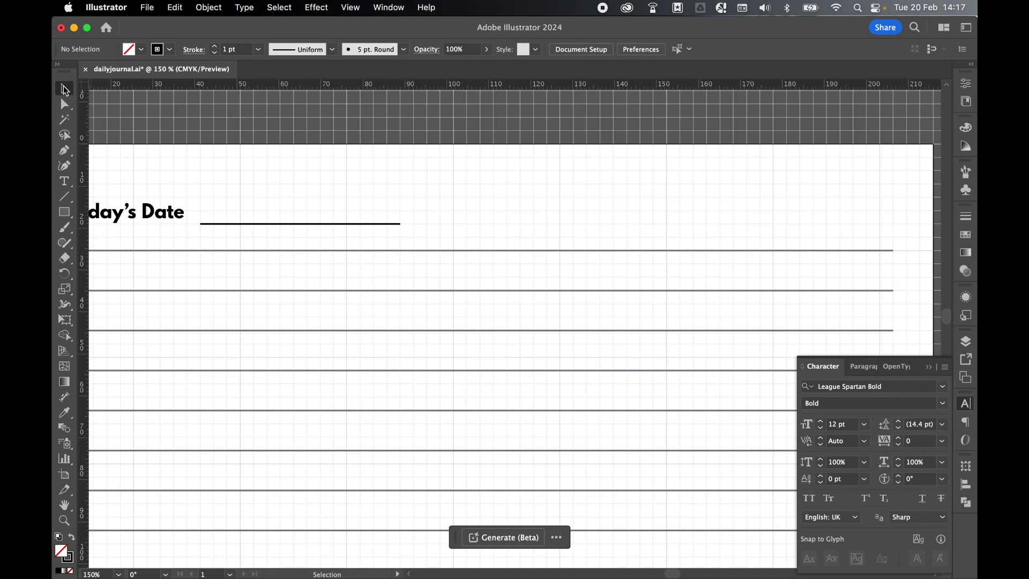
Copy the Today's Date heading to the right and retype it as 'Today's Mood'
click(163, 217)
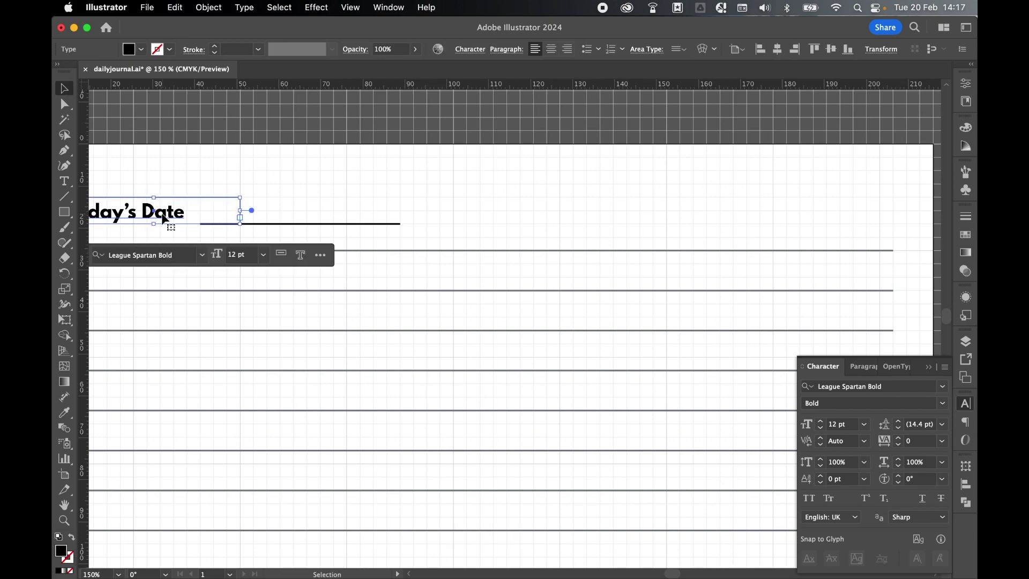
drag(164, 217, 784, 225)
triple_click(787, 212)
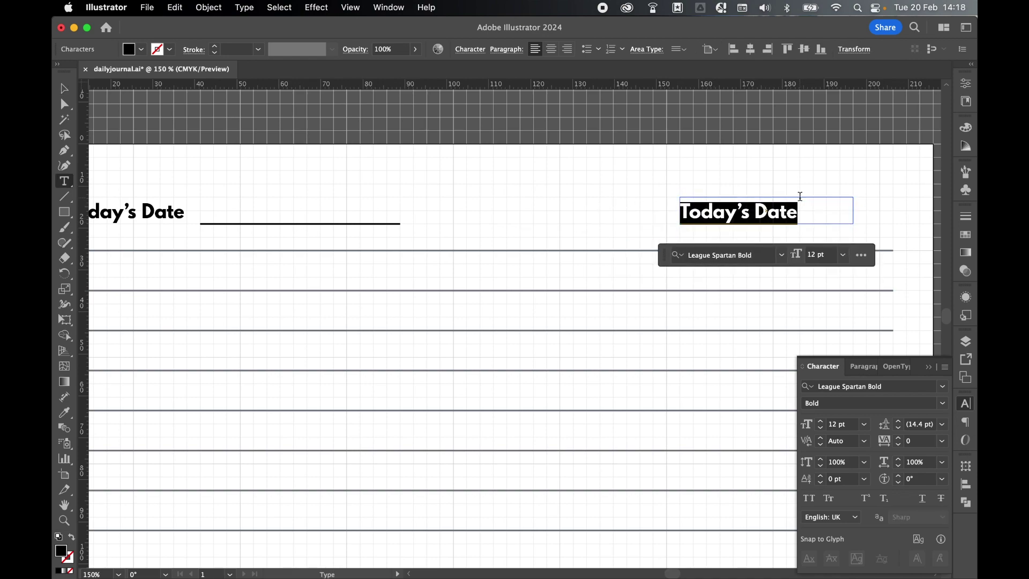
text(Today's Mood)
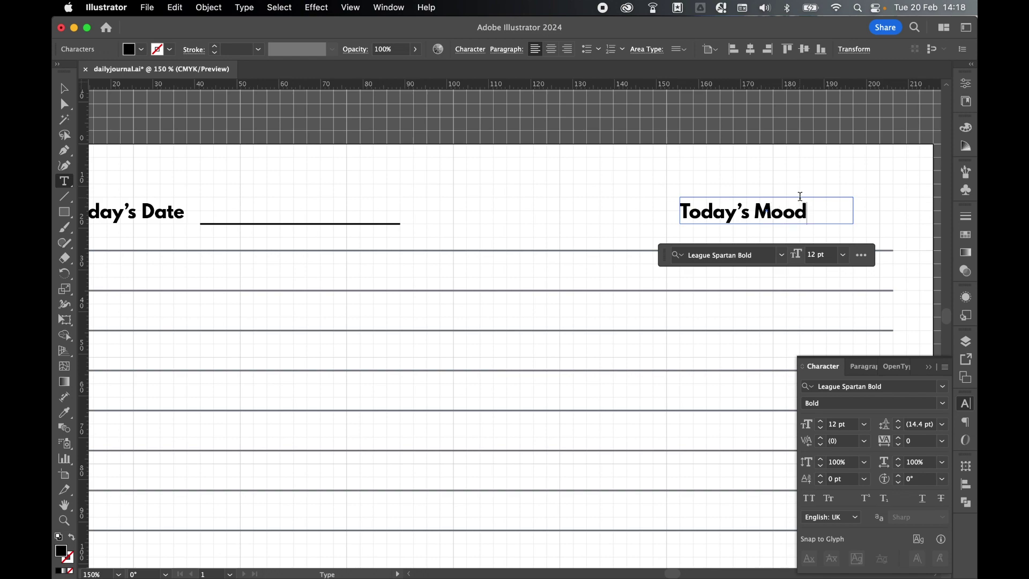
key(Escape)
click(464, 160)
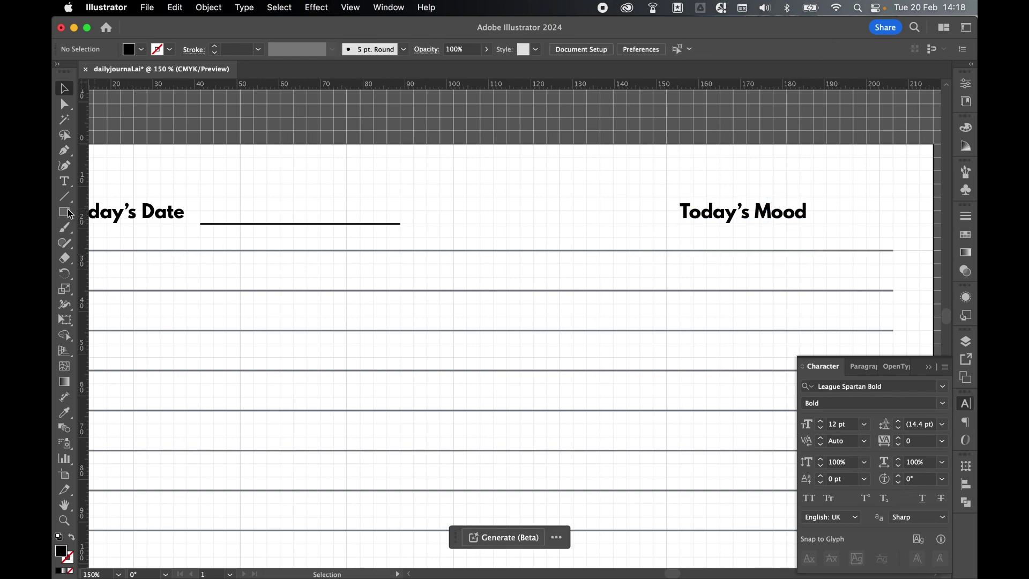
Draw a white circle with a black outline just right of Today's Mood
drag(68, 213, 101, 245)
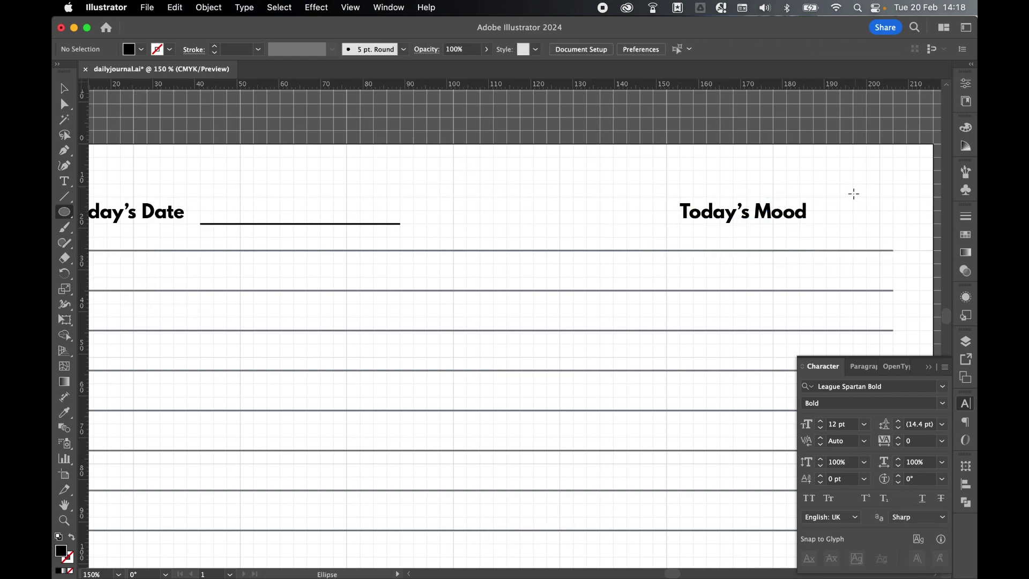
drag(852, 183, 906, 237)
click(58, 536)
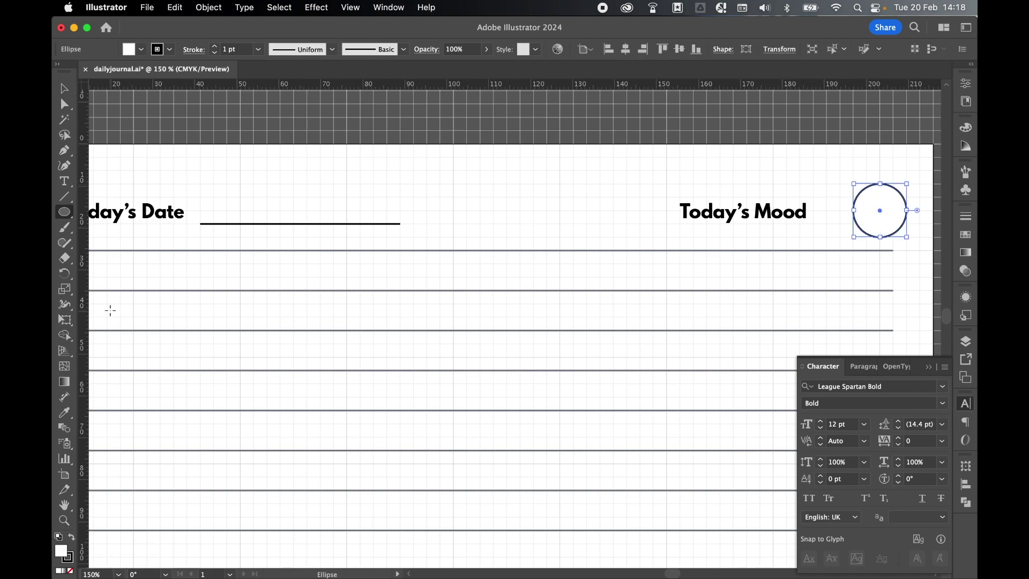
click(64, 88)
drag(885, 215, 872, 215)
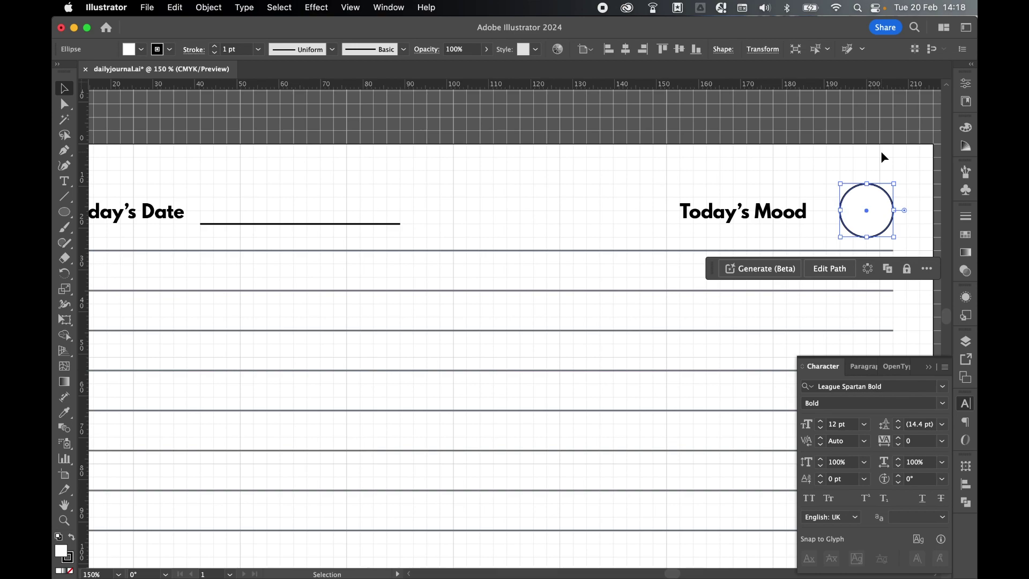
Fit the page in the window with Cmd+0, deselect, and hide the grid with Cmd+'
key(super+0)
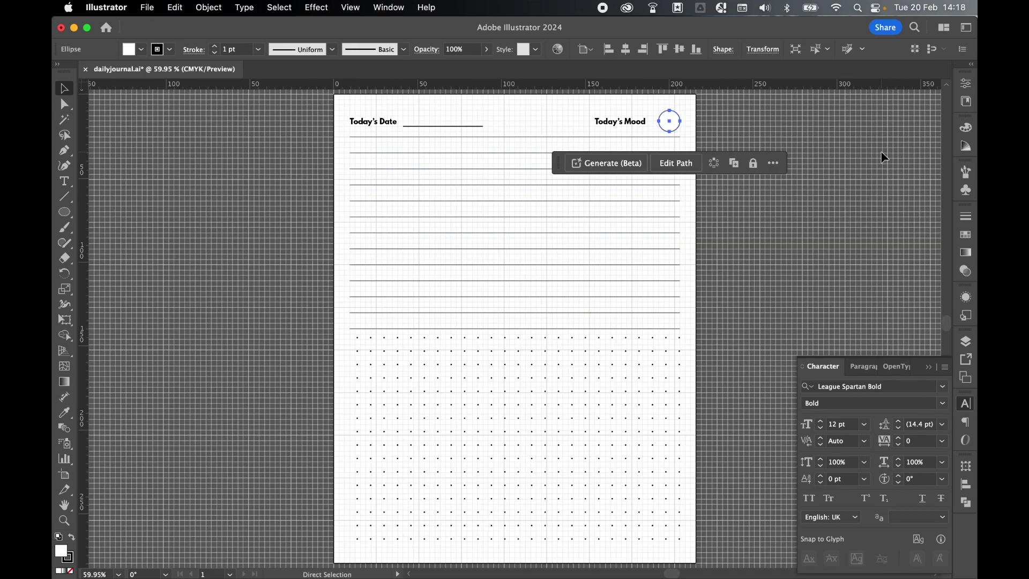
click(881, 152)
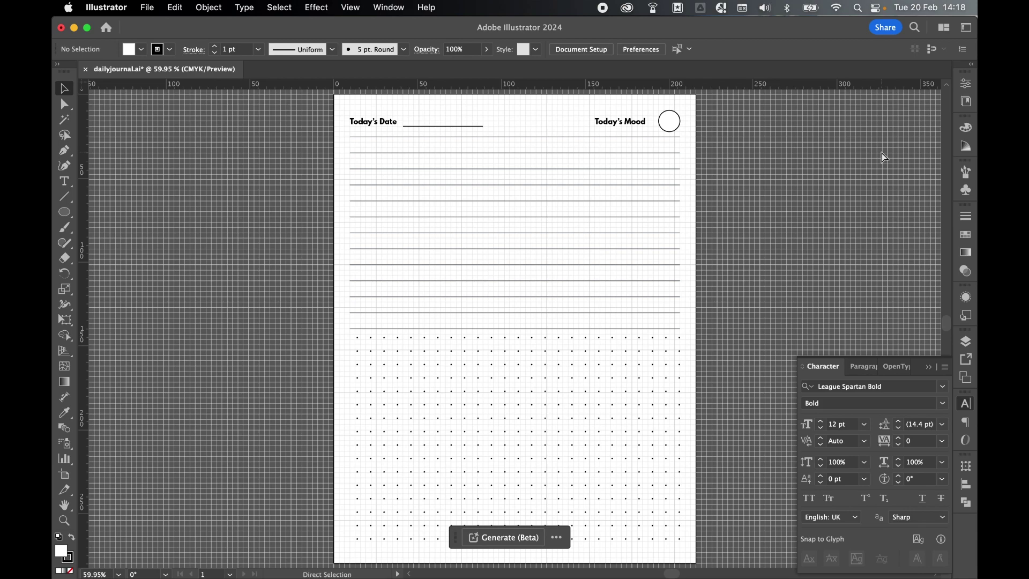
key(super+apostrophe)
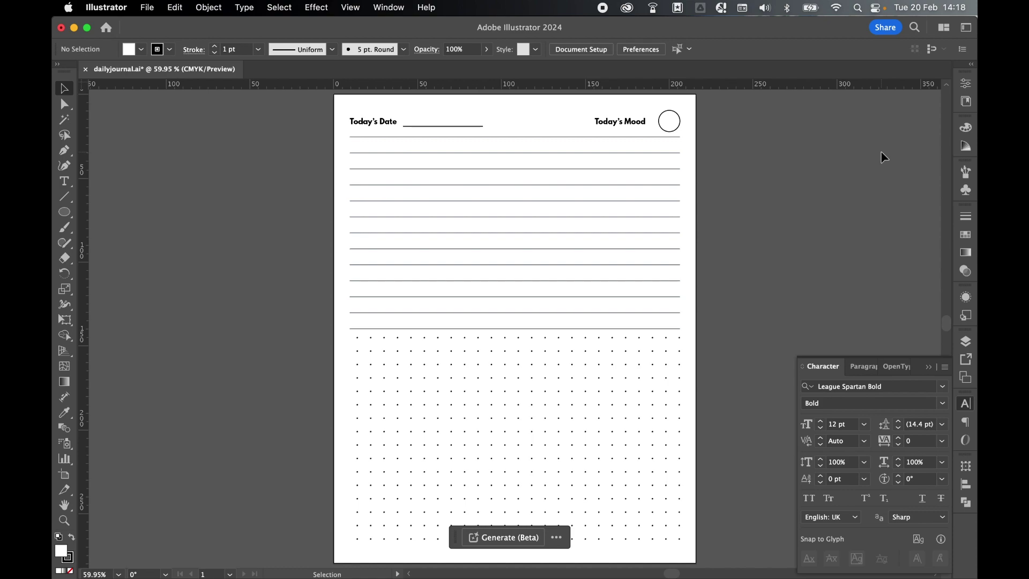
Save the journal as dailyjournal.ai
click(175, 7)
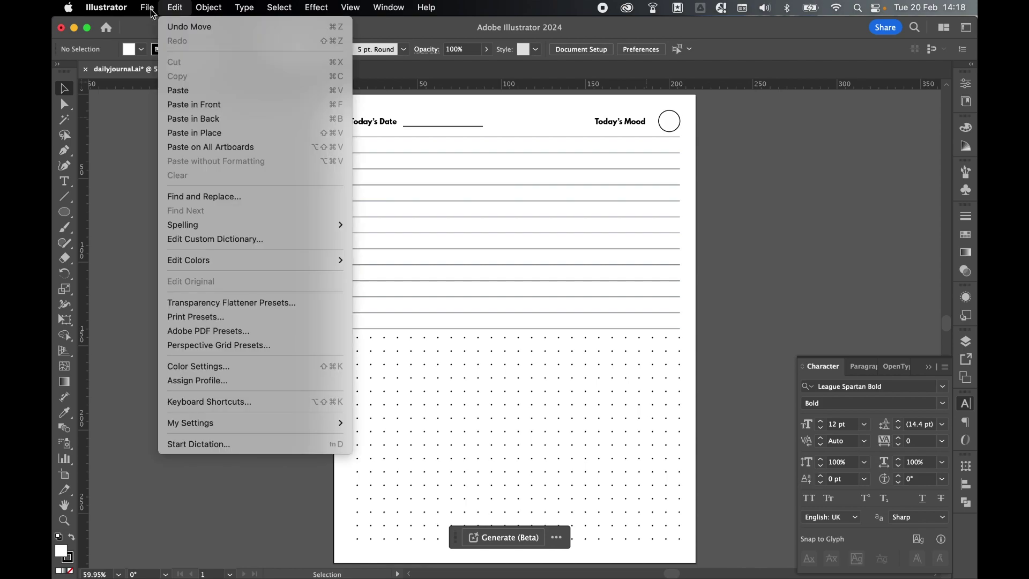
mouse_move(147, 7)
click(153, 134)
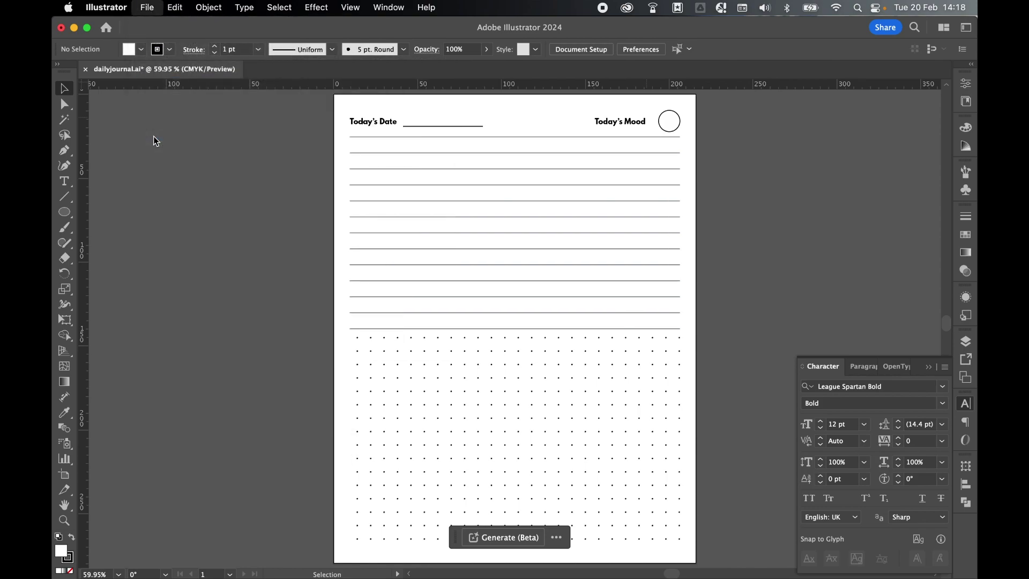
Save a copy as dailyjournal.pdf in DWD Images with the PDF/X-1a:2001 preset
click(147, 9)
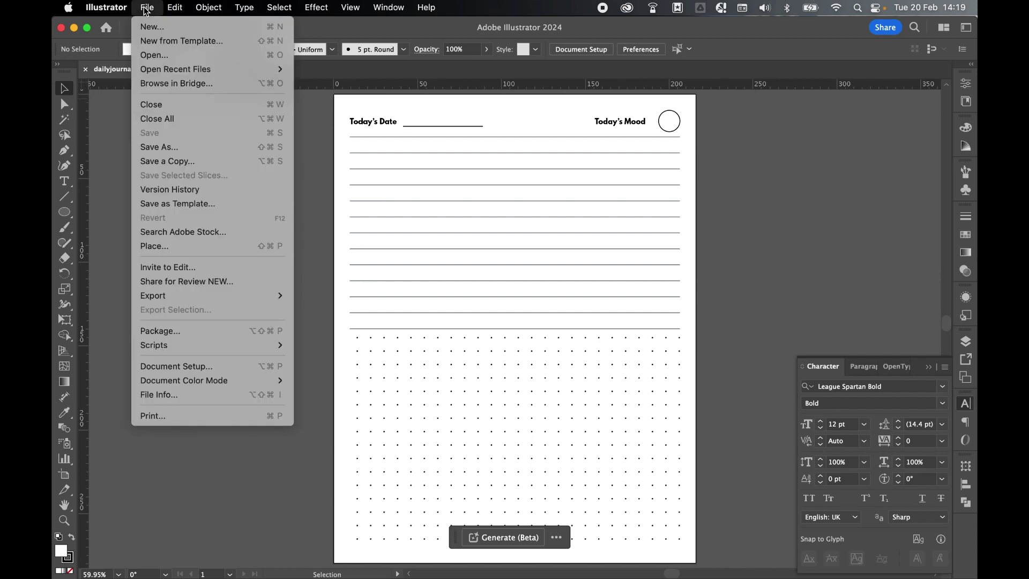
click(159, 147)
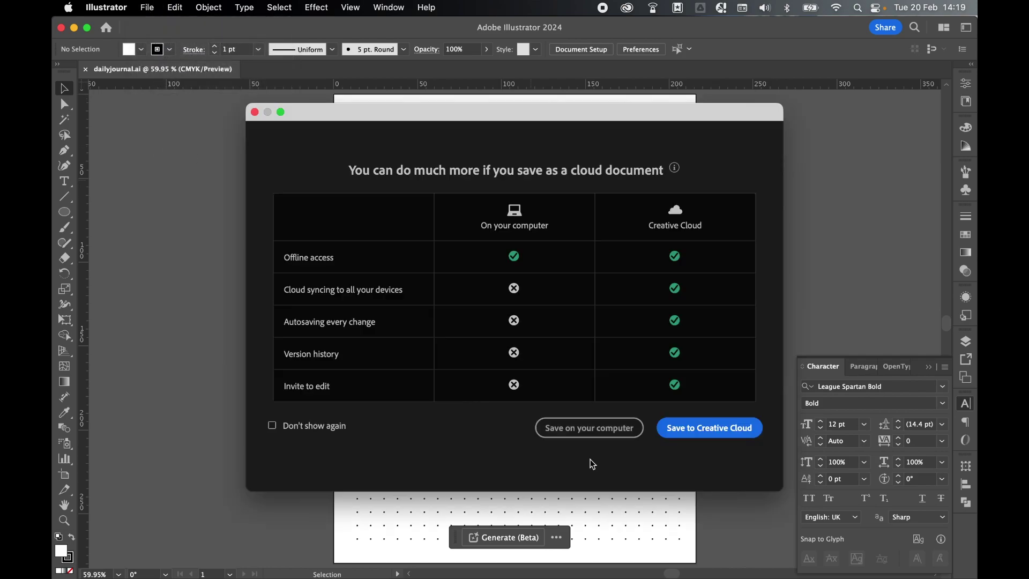
click(587, 428)
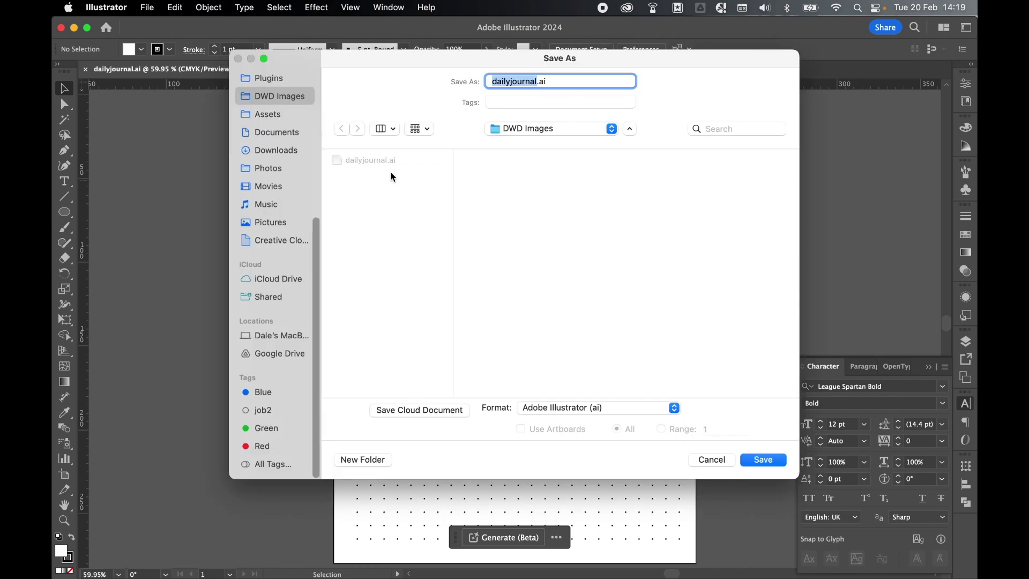
click(584, 407)
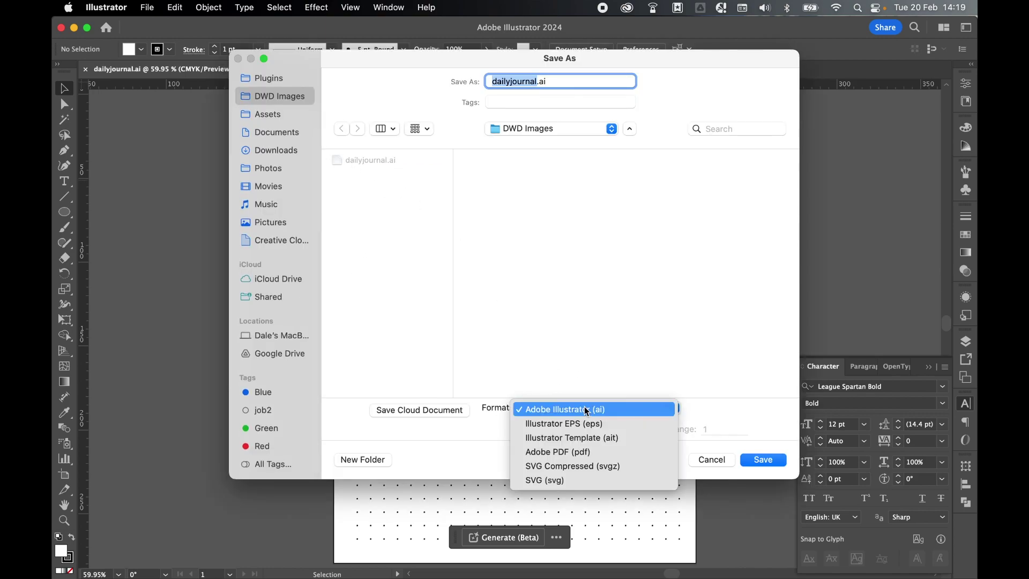
click(582, 450)
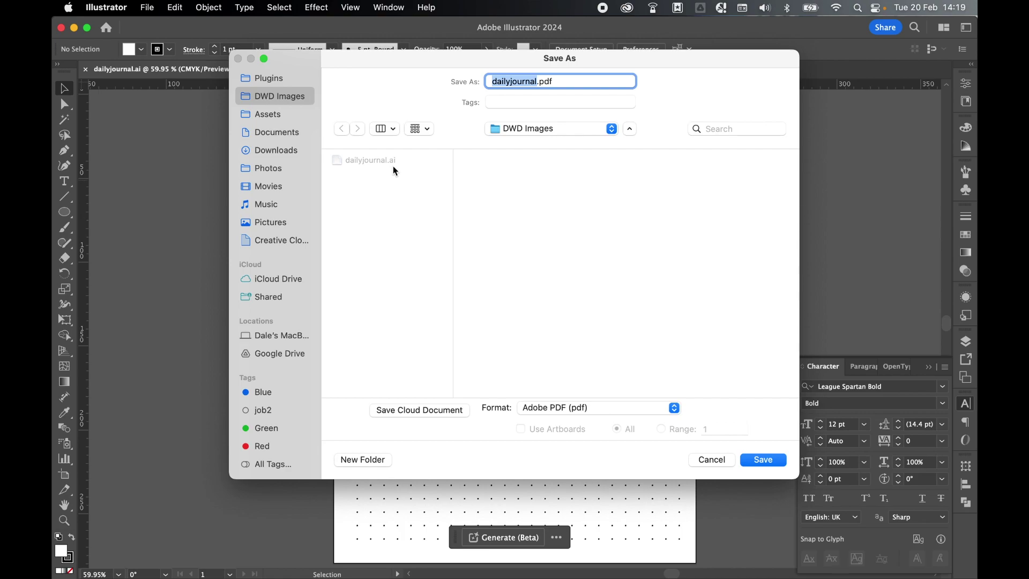
click(762, 459)
click(541, 171)
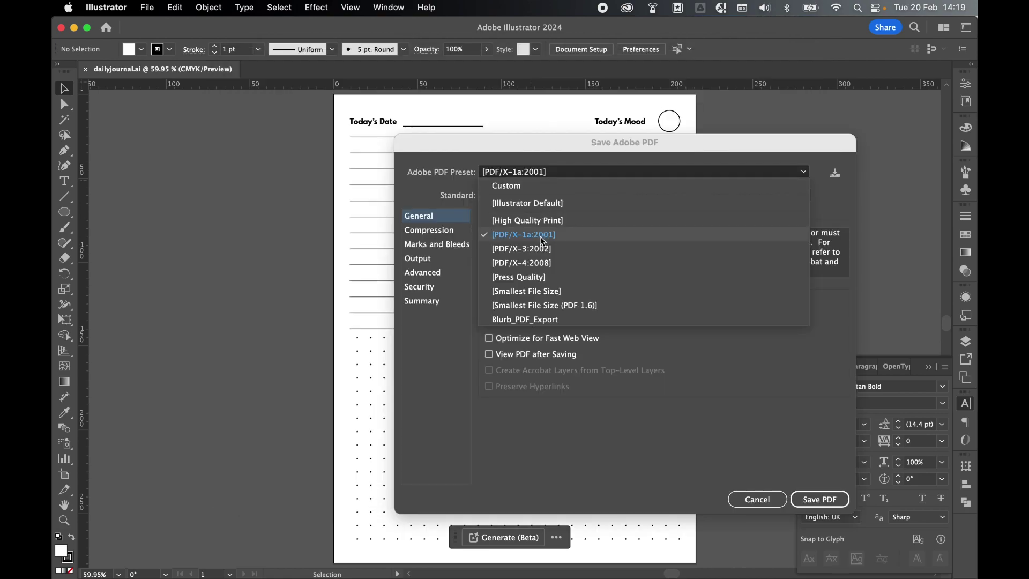
click(542, 237)
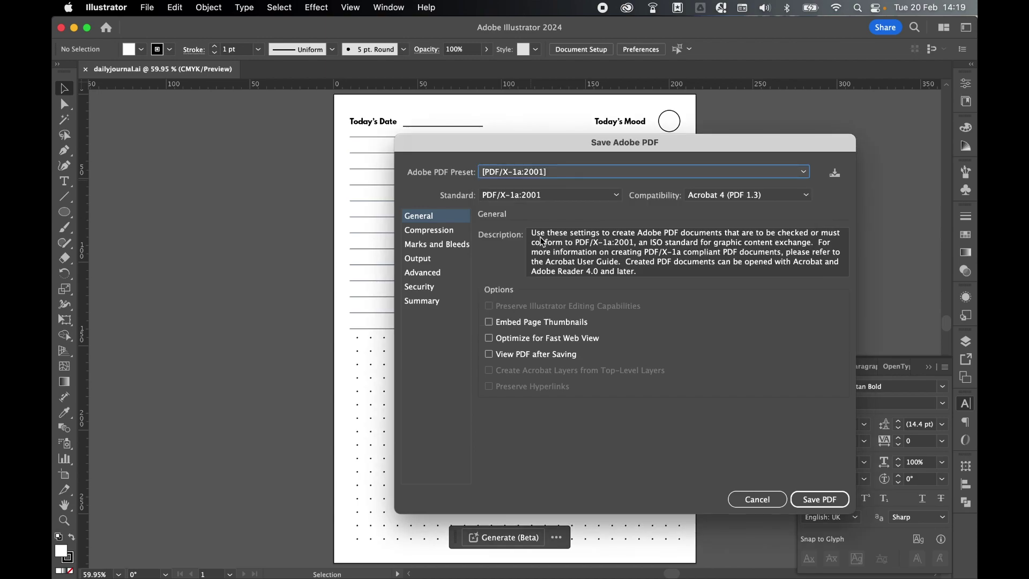
click(818, 499)
click(757, 359)
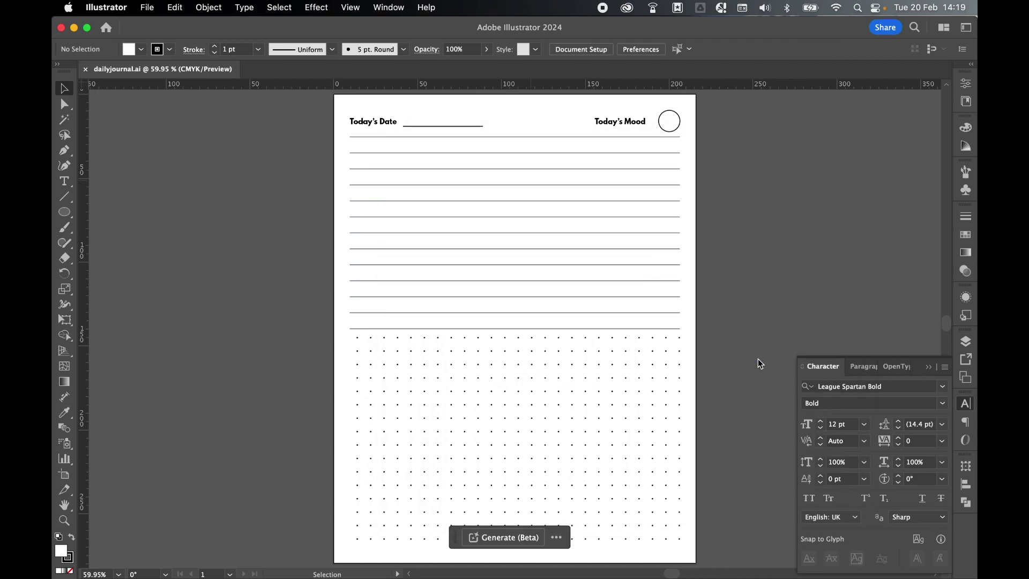
mouse_move(105, 552)
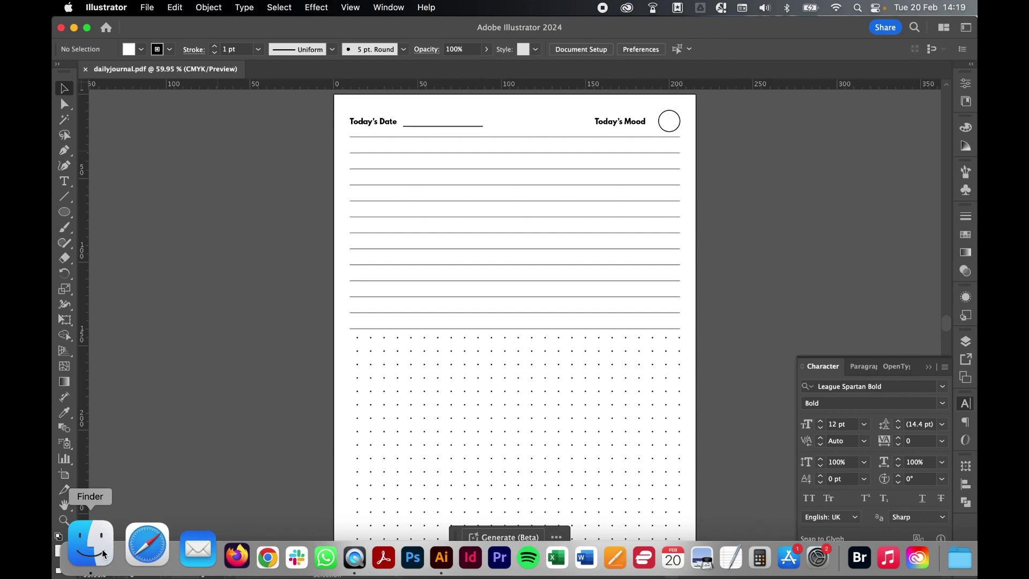
In Finder's DWD Images folder, preview dailyjournal.ai and then dailyjournal.pdf with Quick Look
click(104, 554)
click(287, 63)
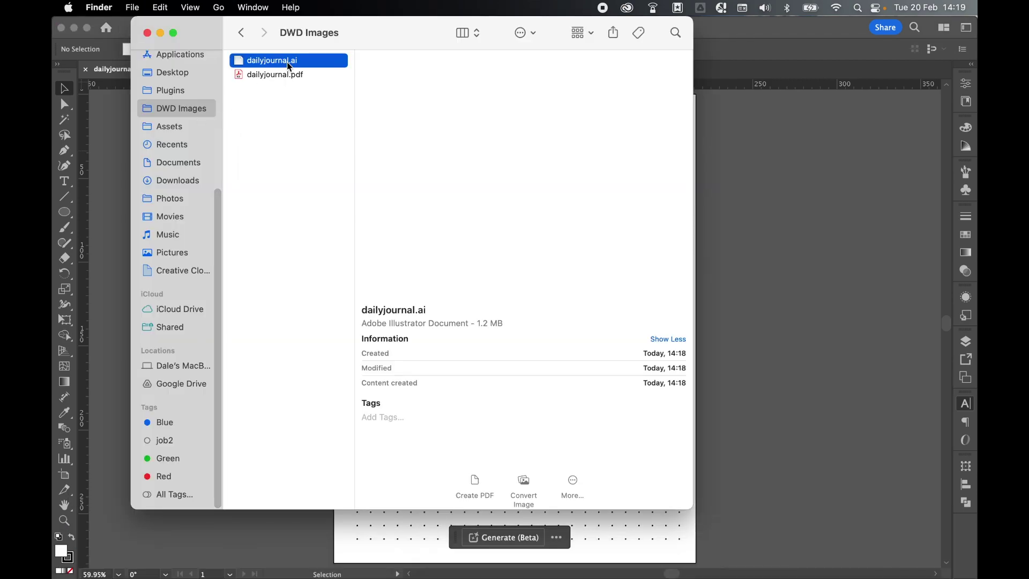
key(space)
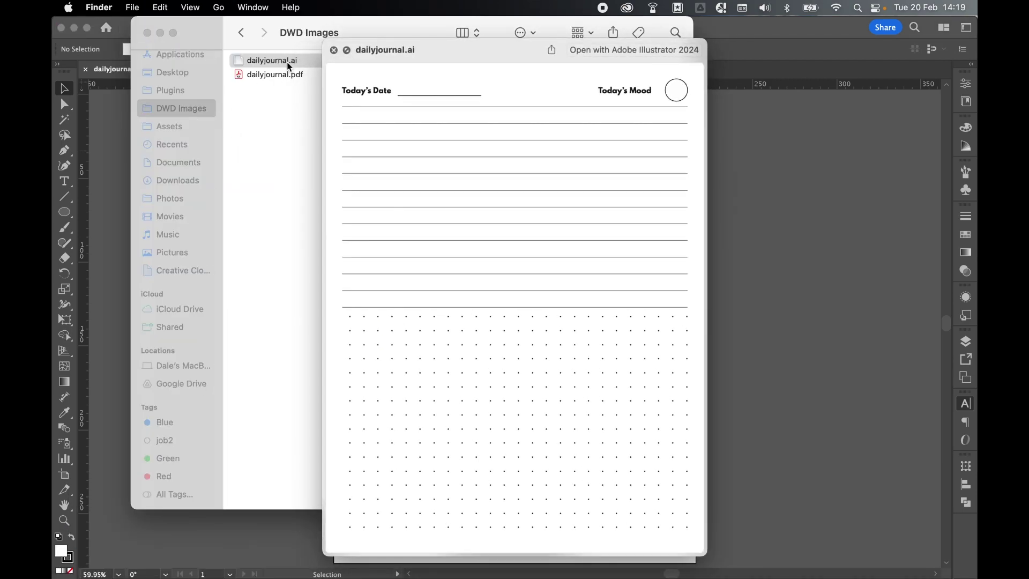
key(space)
key(Down)
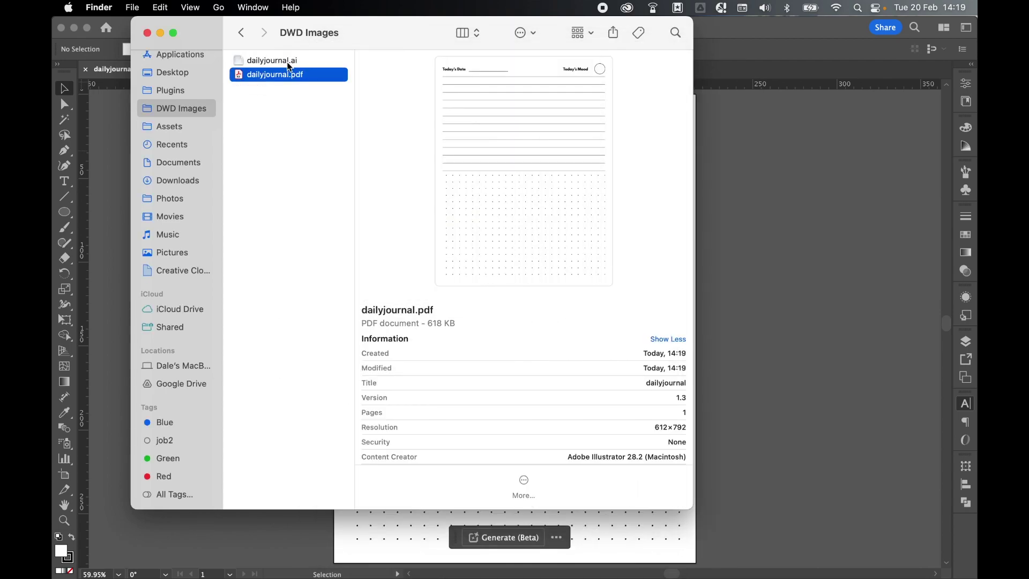
key(space)
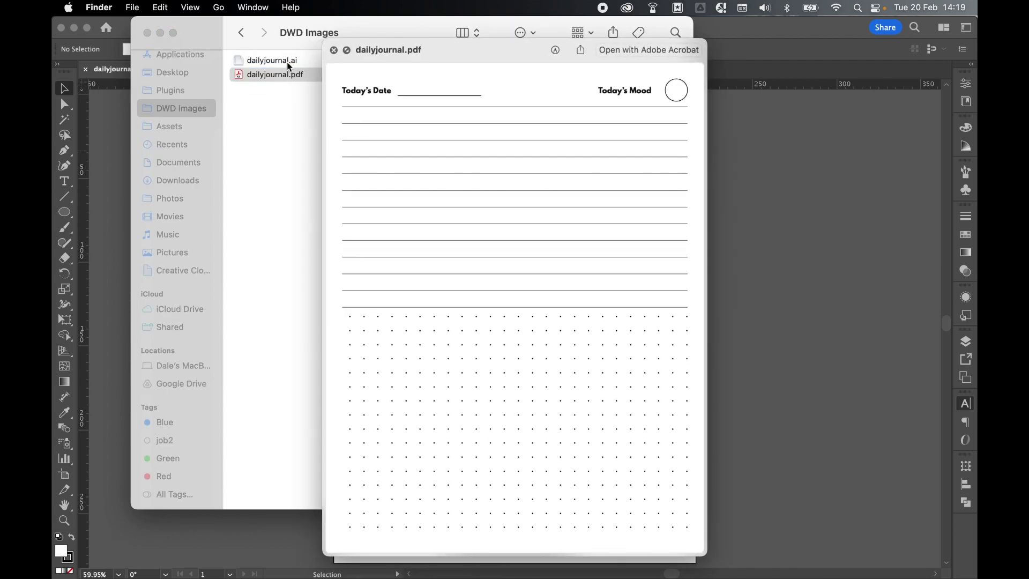